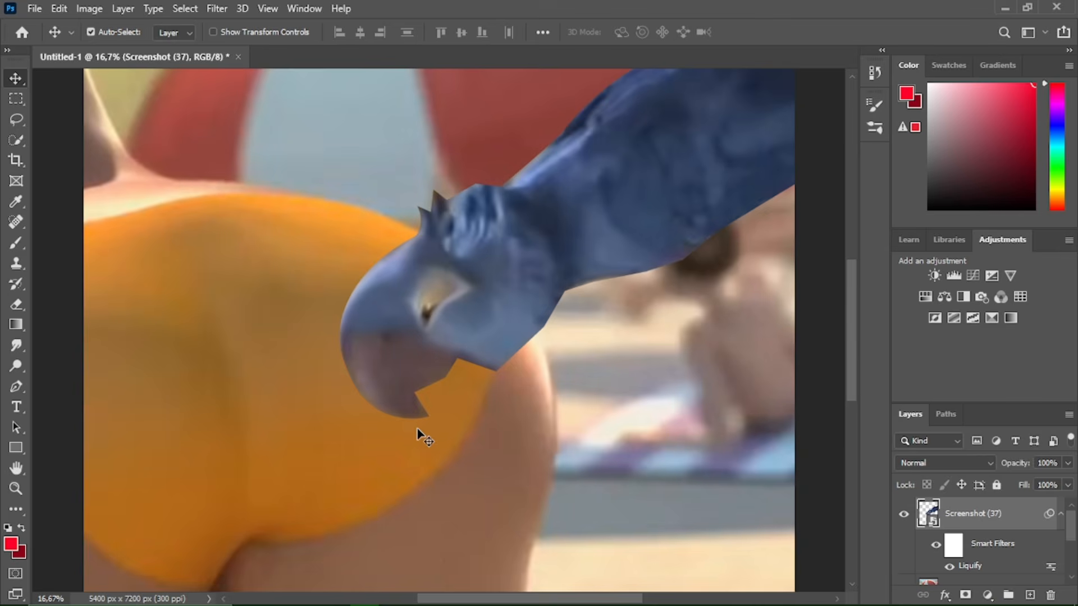
Puppet Warp the blue bird with pins on its neck and beak, pulling the beak tip downward and outward
click(529, 231)
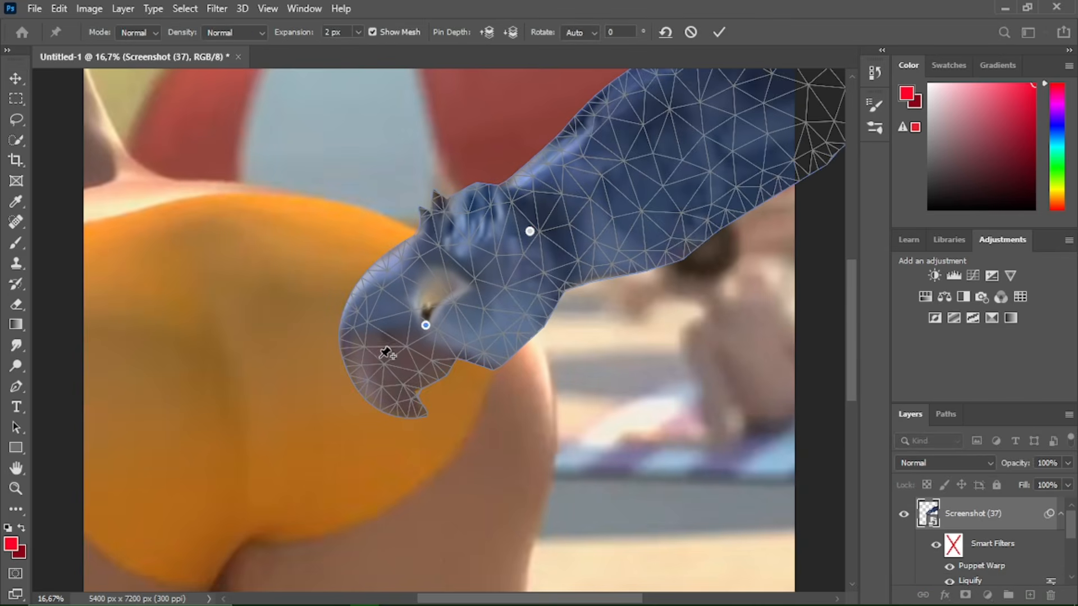
click(381, 352)
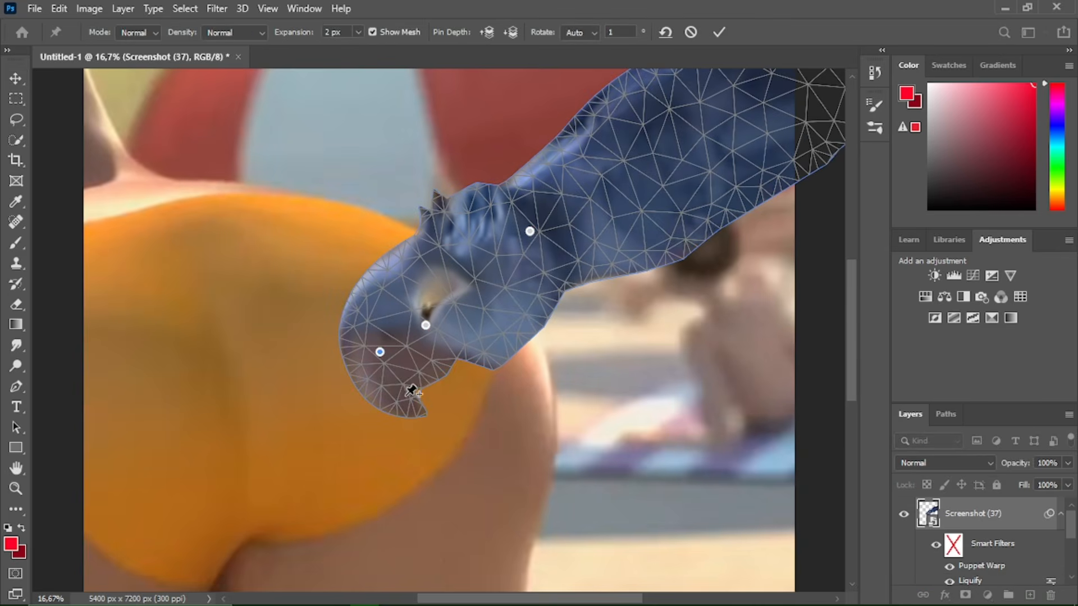
click(399, 387)
drag(429, 411, 336, 458)
key(Return)
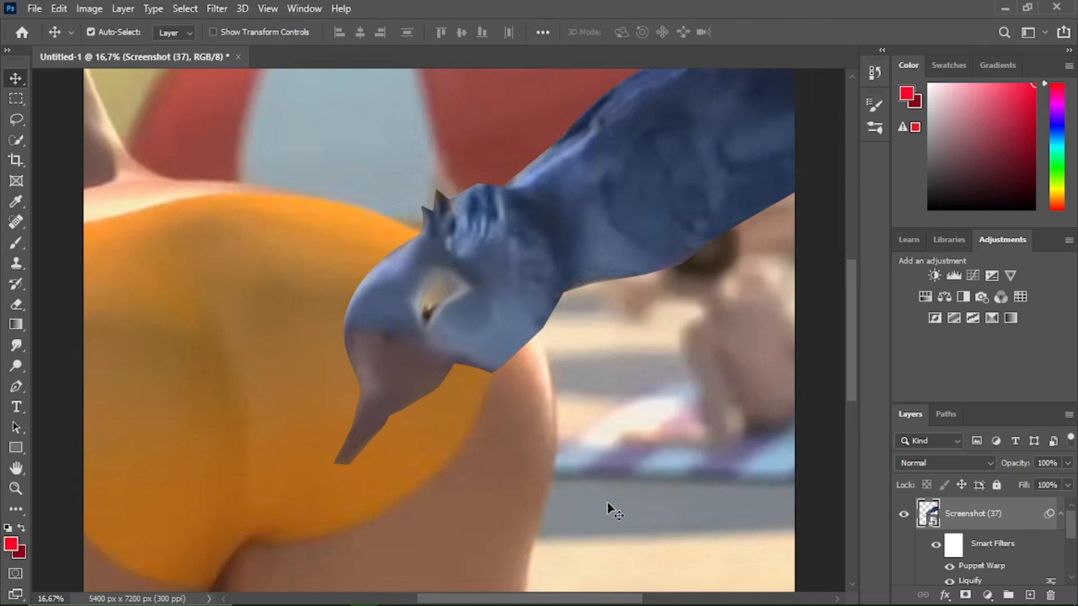
Nudge the blue bird layer slightly sideways over the orange swimwear
key(ctrl+minus)
key(ctrl+minus)
key(ctrl+minus)
key(ctrl+plus)
key(ctrl+plus)
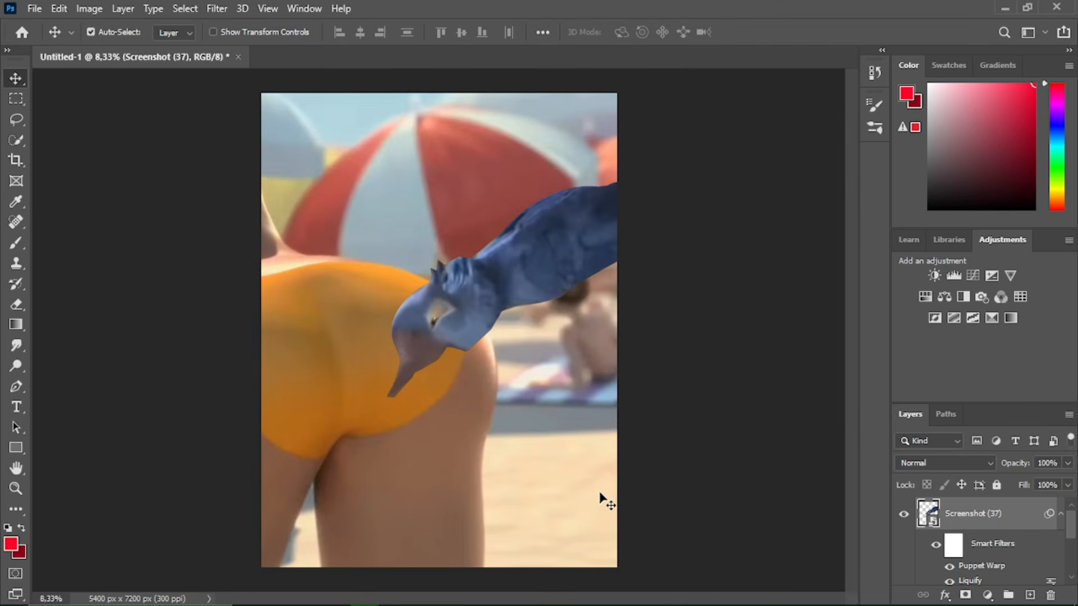
drag(465, 309, 474, 310)
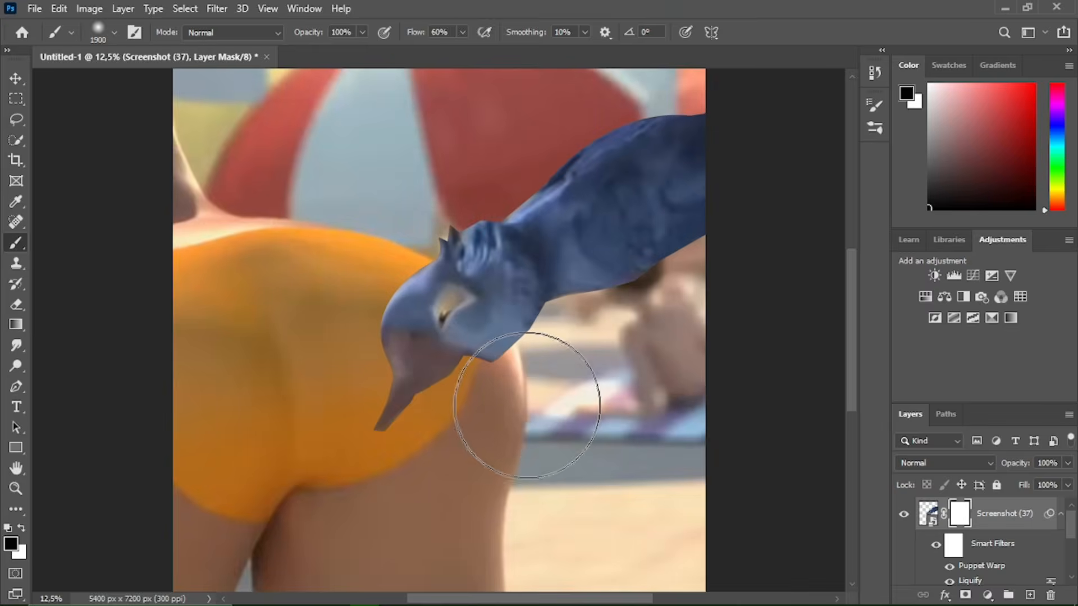
Paint black on the bird's layer mask with a 250 px brush to hide the pointed beak tip and smooth the jaw edge
key(bracketleft)
key(bracketleft)
key(bracketleft)
key(bracketleft)
key(bracketleft)
key(bracketleft)
key(bracketleft)
key(bracketleft)
drag(414, 425, 459, 418)
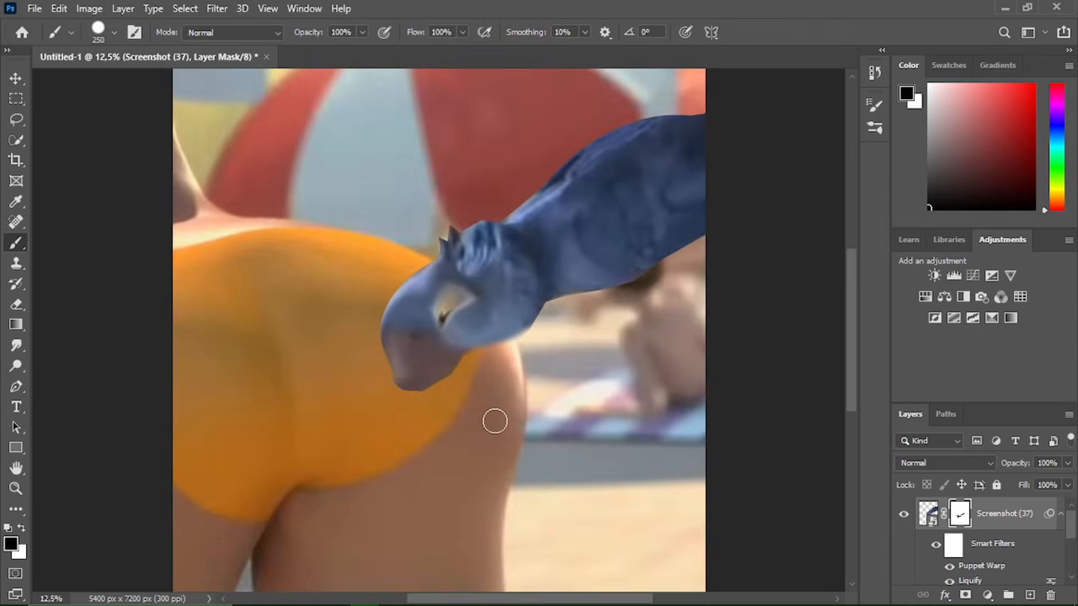
Paint a thin red line along the beak's lower edge on Layer 1 with a 40 px brush
key(ctrl+minus)
key(ctrl+minus)
key(ctrl+minus)
key(ctrl+minus)
key(ctrl+plus)
key(ctrl+plus)
key(ctrl+plus)
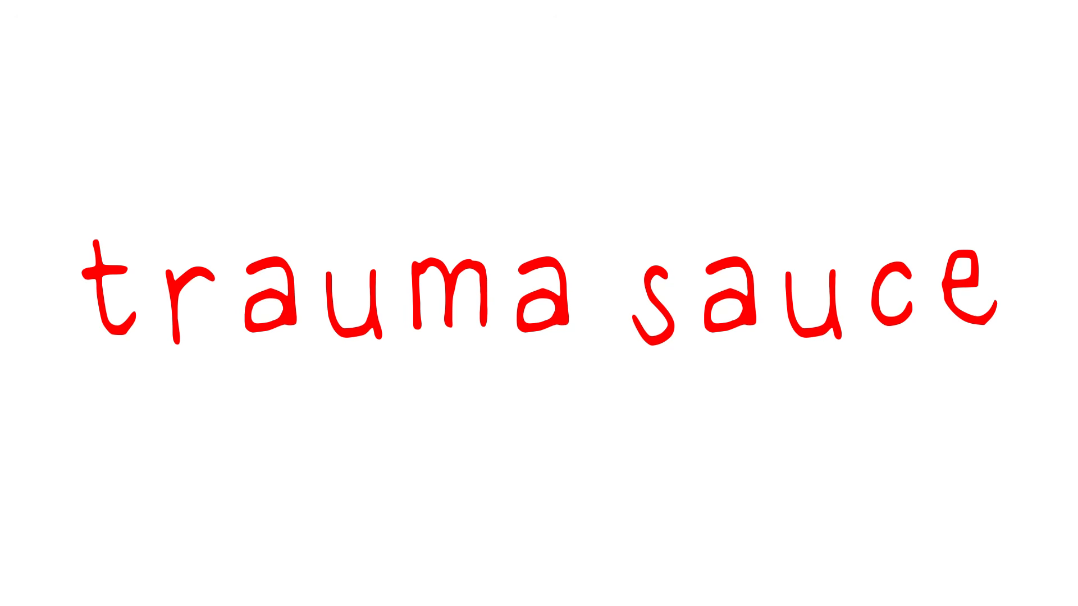
drag(384, 358, 393, 363)
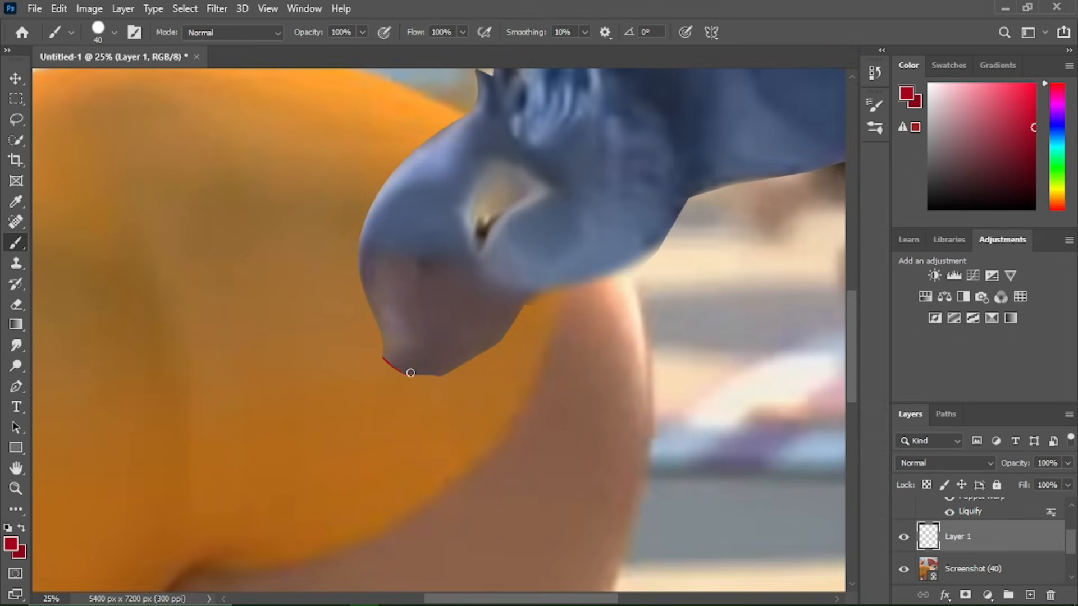
Paint branching dark red blood trails from the beak down the inner thigh, using 30 px and 15 px brush sizes
key(ctrl+minus)
key(ctrl+minus)
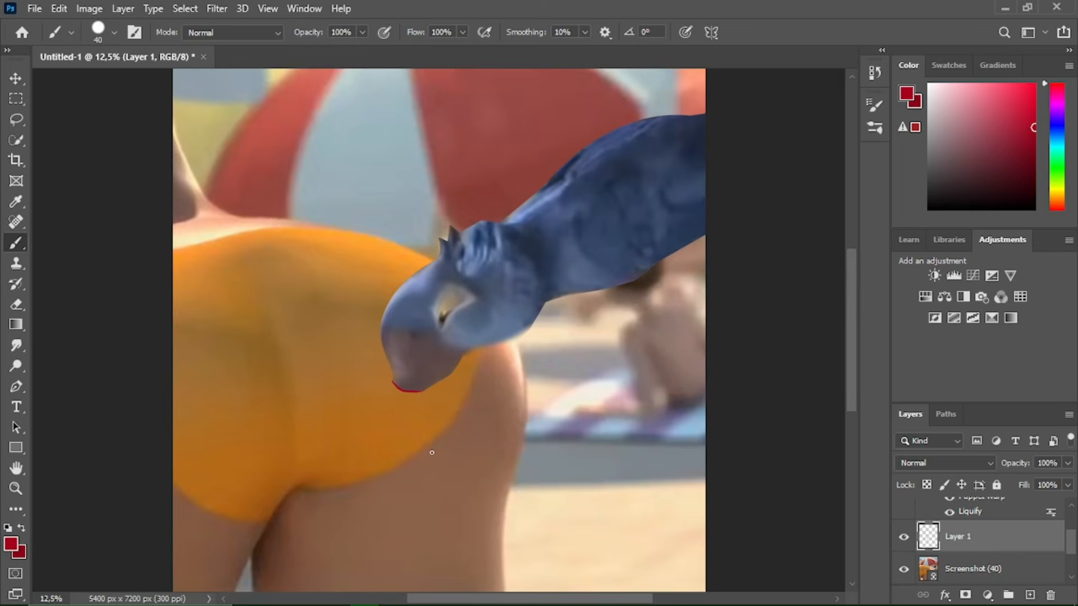
drag(412, 474, 479, 365)
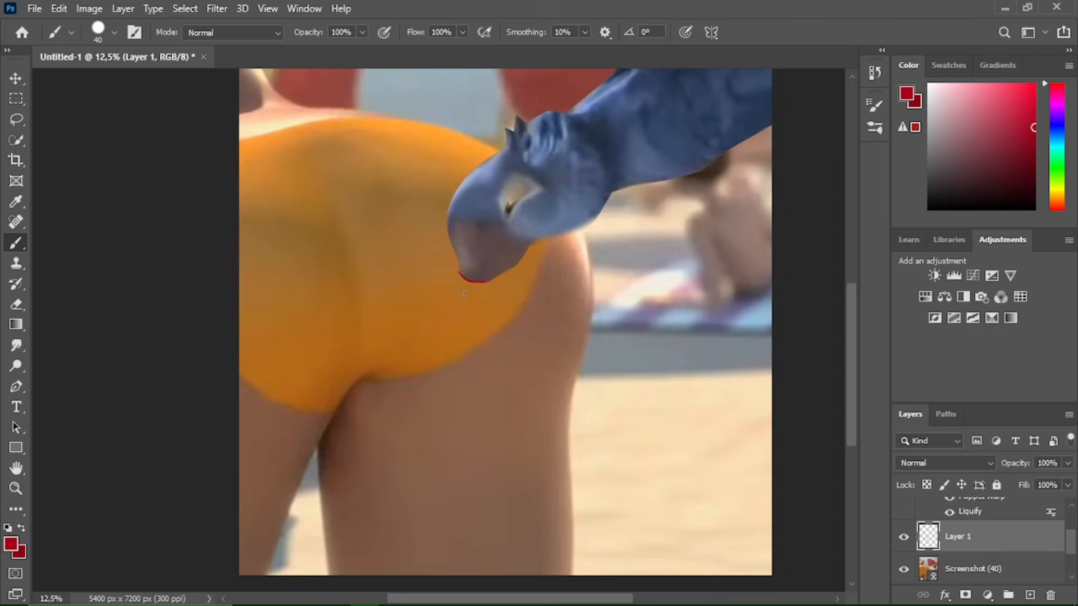
drag(442, 254, 442, 258)
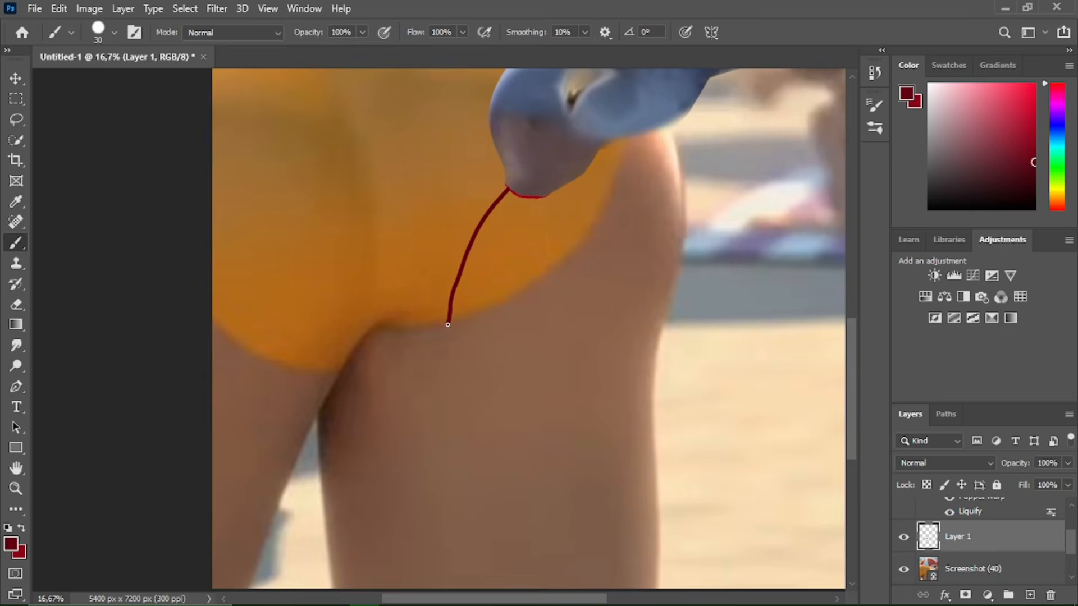
drag(292, 427, 303, 317)
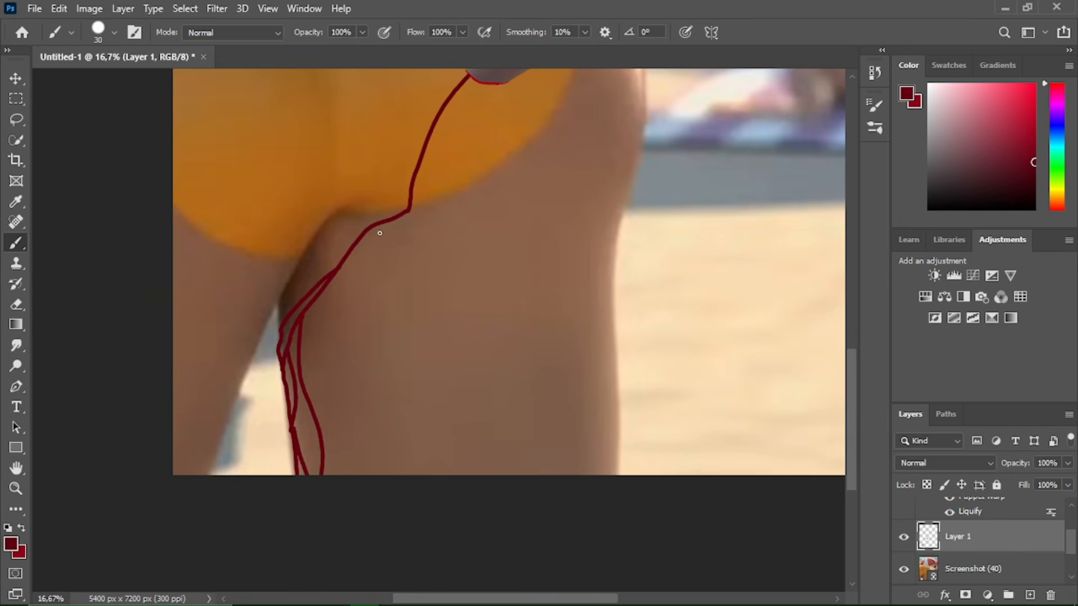
key(bracketleft)
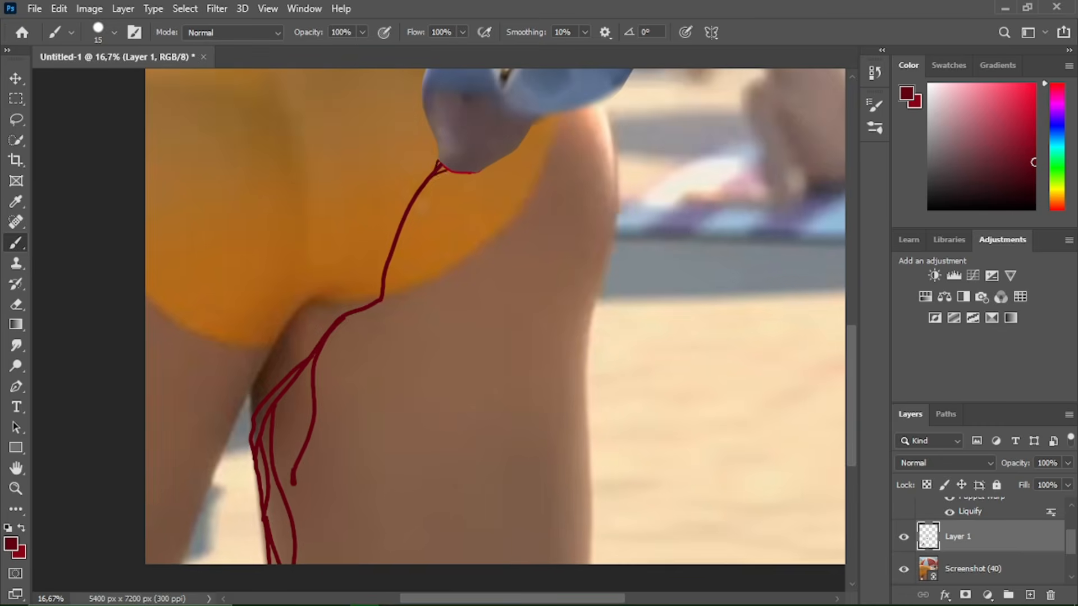
key(ctrl+plus)
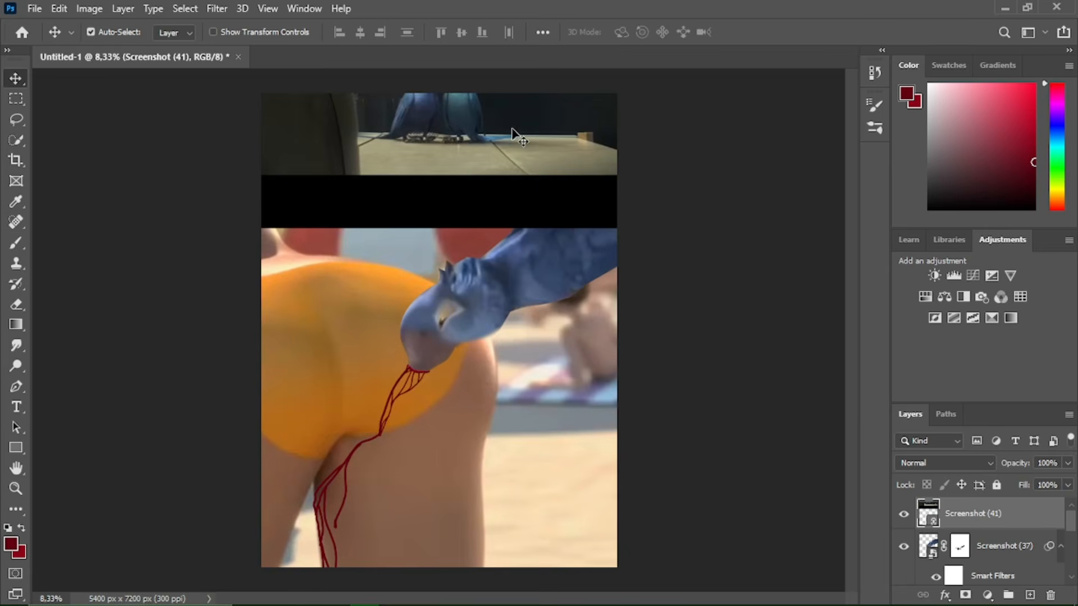
Cut out the teal parrot from the two-parrot screenshot with the Pen tool and place it on the sand beside the leg
drag(511, 130, 522, 371)
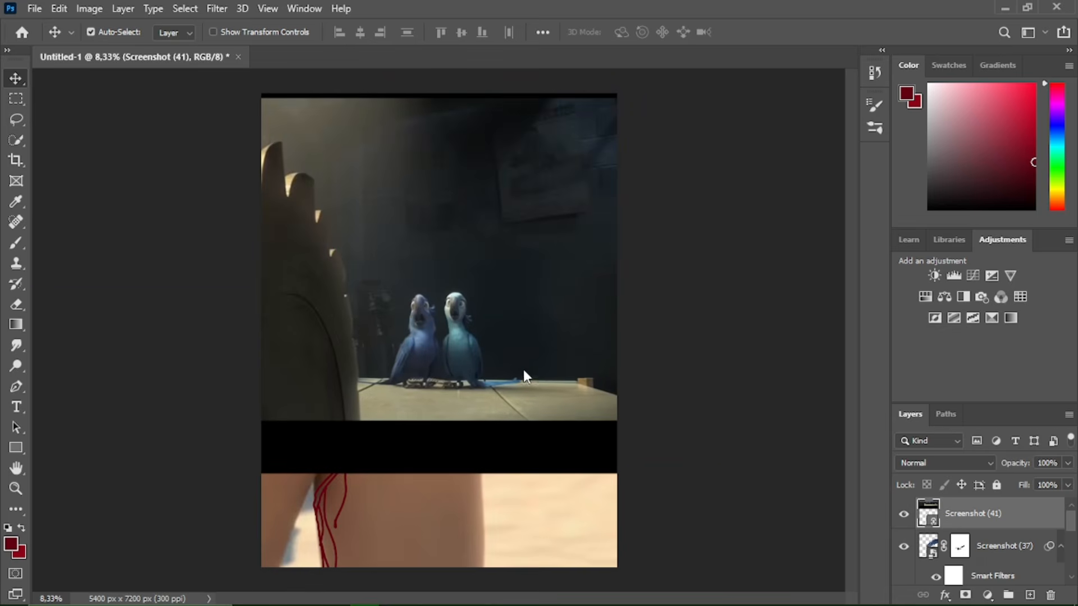
key(p)
key(ctrl+plus)
key(ctrl+plus)
key(ctrl+plus)
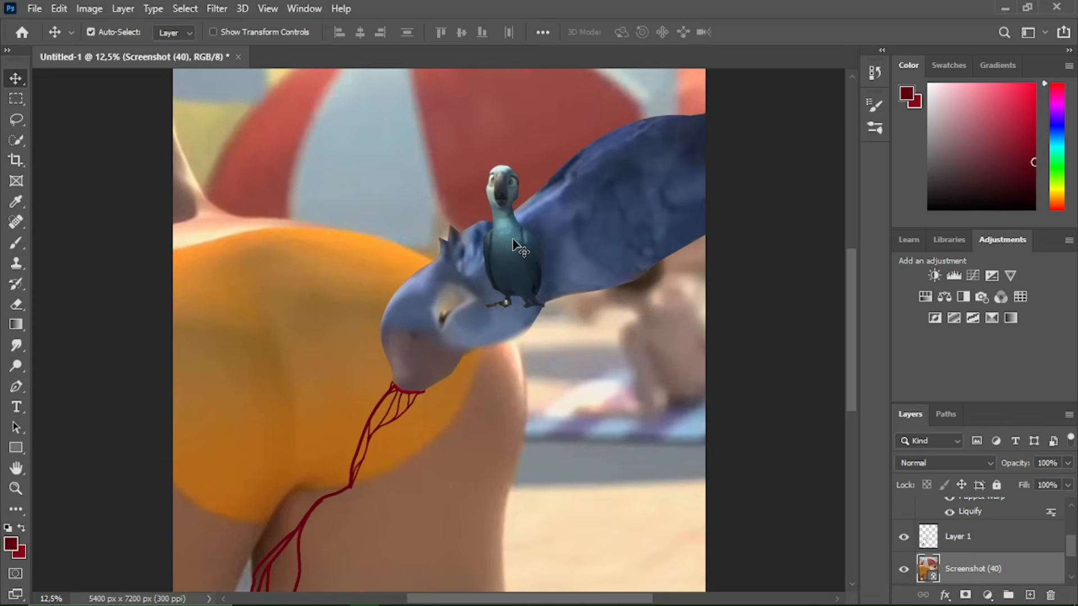
drag(515, 241, 613, 411)
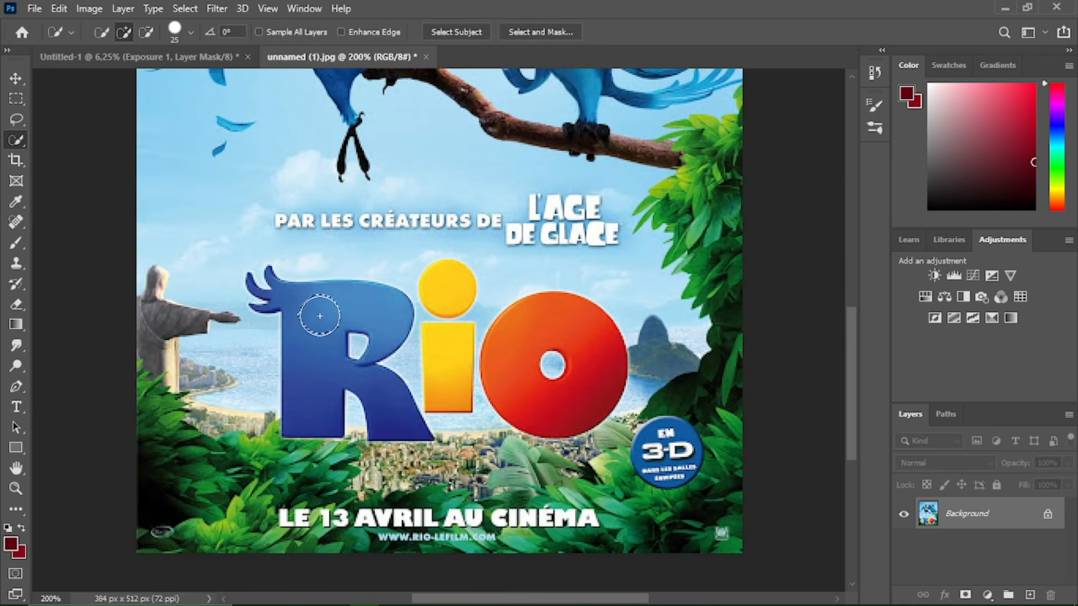
Select the RIO lettering in the film poster image and place it, scaled down, centred near the top of the Untitled-1 canvas
mouse_move(315, 308)
mouse_down()
mouse_move(315, 347)
mouse_move(339, 330)
mouse_move(407, 321)
mouse_move(450, 361)
mouse_move(449, 292)
mouse_move(571, 376)
mouse_move(589, 358)
mouse_move(551, 355)
mouse_up()
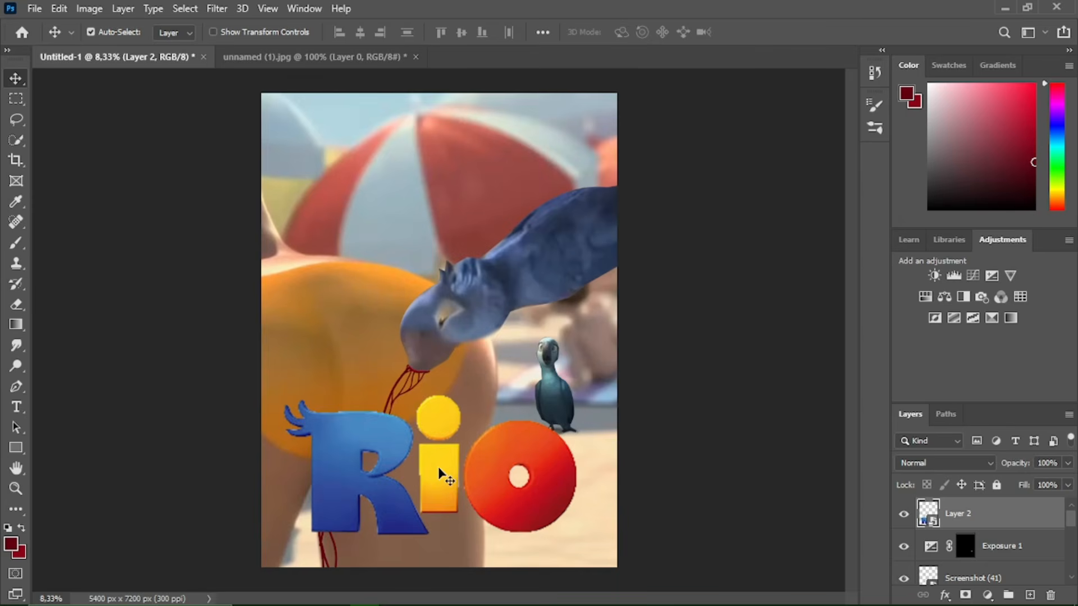
drag(438, 466, 436, 167)
key(ctrl+t)
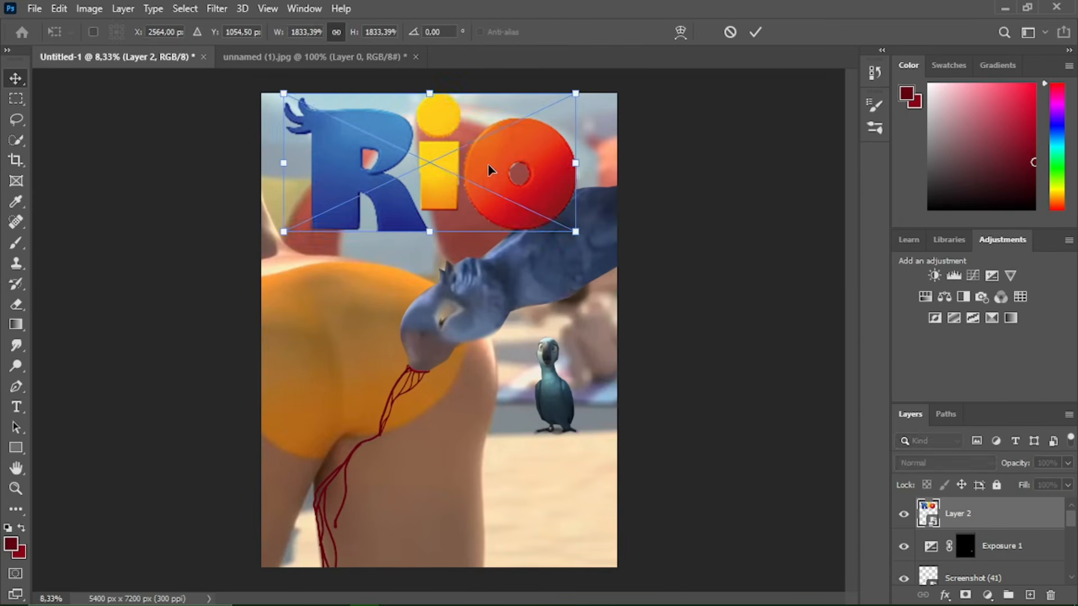
drag(578, 96, 537, 129)
key(Return)
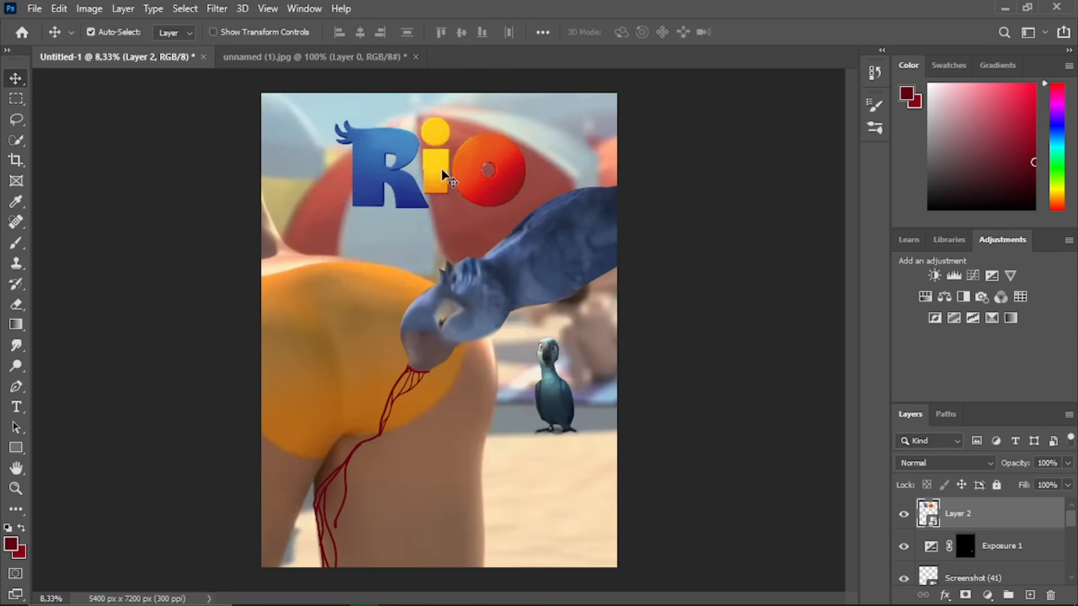
drag(449, 174, 446, 167)
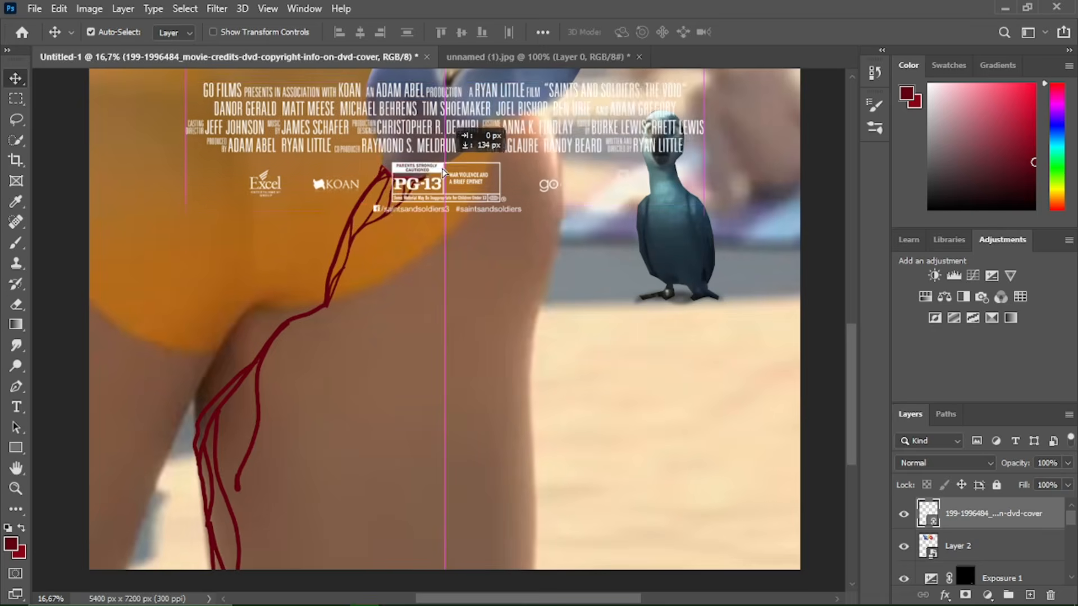
Move the movie credits block to the poster's bottom edge and erase the 3 in its PG-13 rating
drag(444, 171, 471, 553)
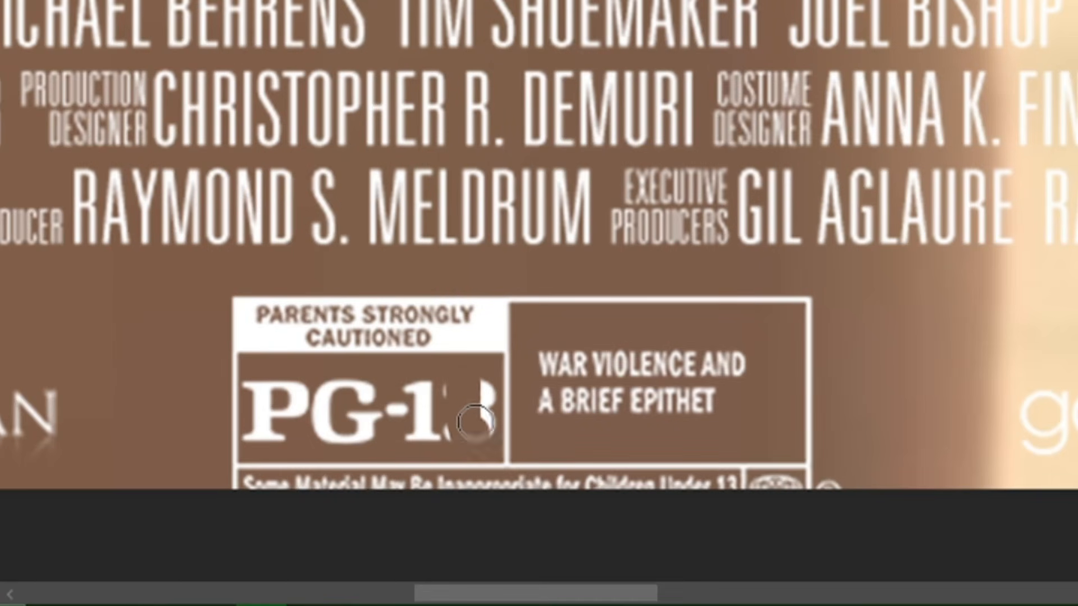
drag(475, 421, 476, 385)
drag(475, 504, 486, 508)
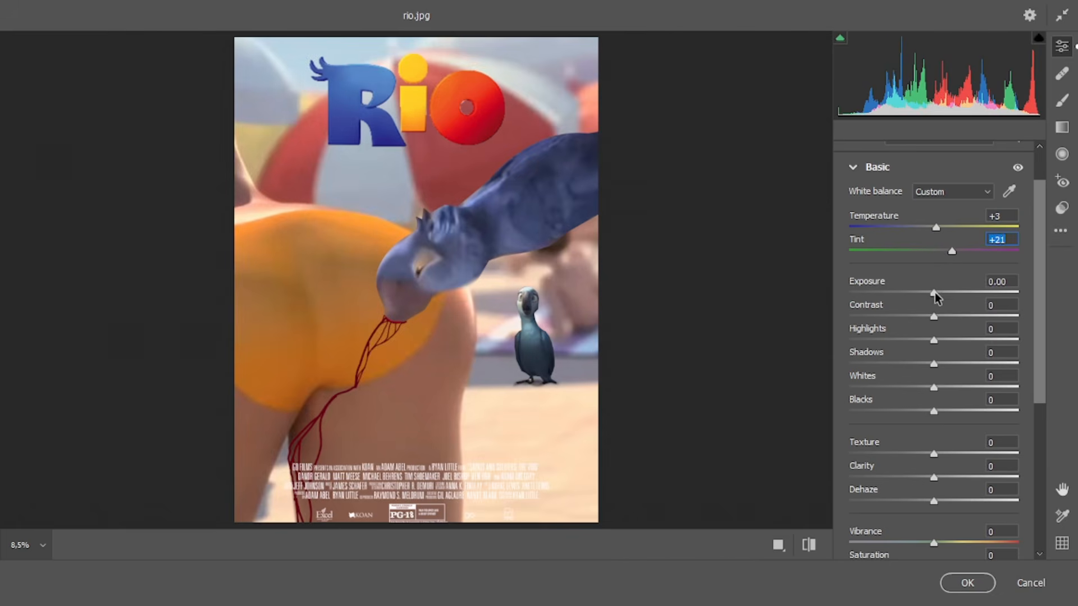
Raise the exposure of rio.jpg in the Camera Raw adjustments
drag(934, 292, 977, 314)
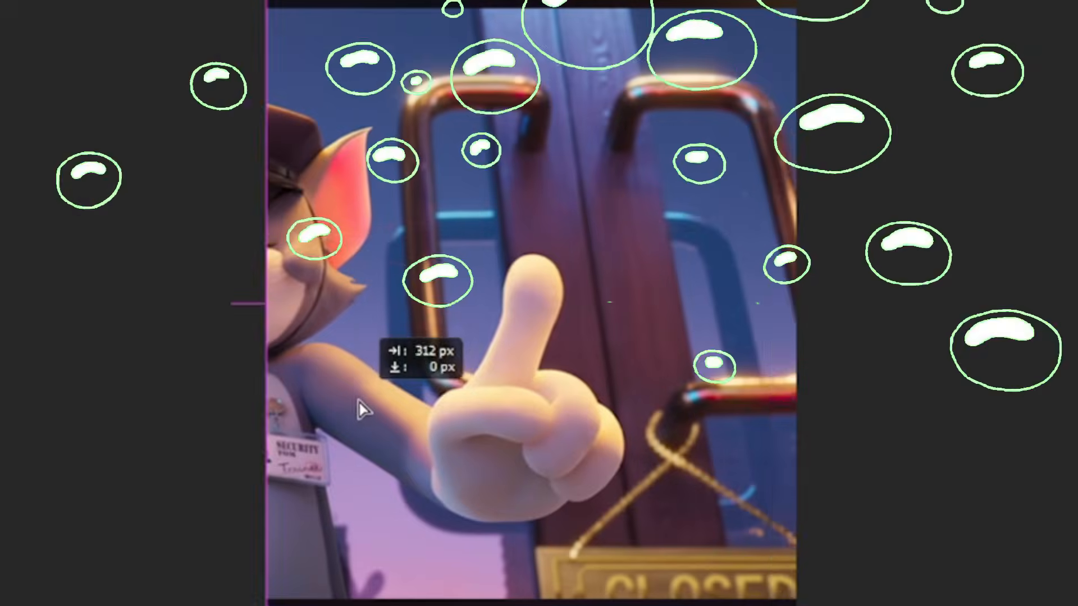
Centre the security cat screenshot on the canvas and mask it with a soft 1900 px black brush to reveal the screaming cat beneath
drag(360, 401, 641, 429)
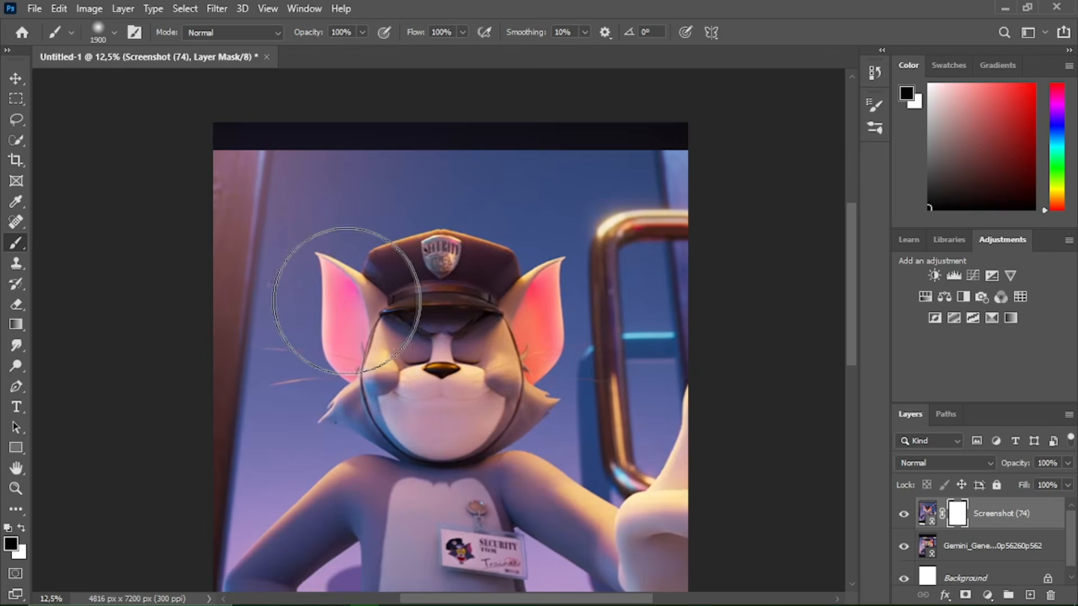
mouse_move(390, 234)
mouse_down()
mouse_move(570, 222)
mouse_move(622, 331)
mouse_move(527, 365)
mouse_up()
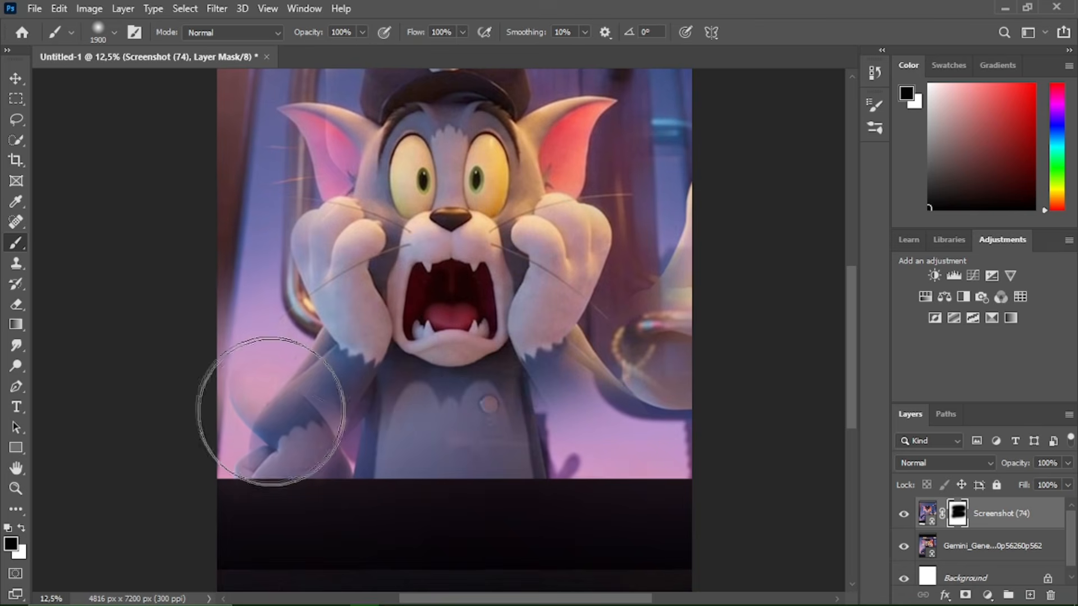
mouse_move(265, 414)
mouse_down()
mouse_move(357, 419)
mouse_move(606, 398)
mouse_move(694, 411)
mouse_up()
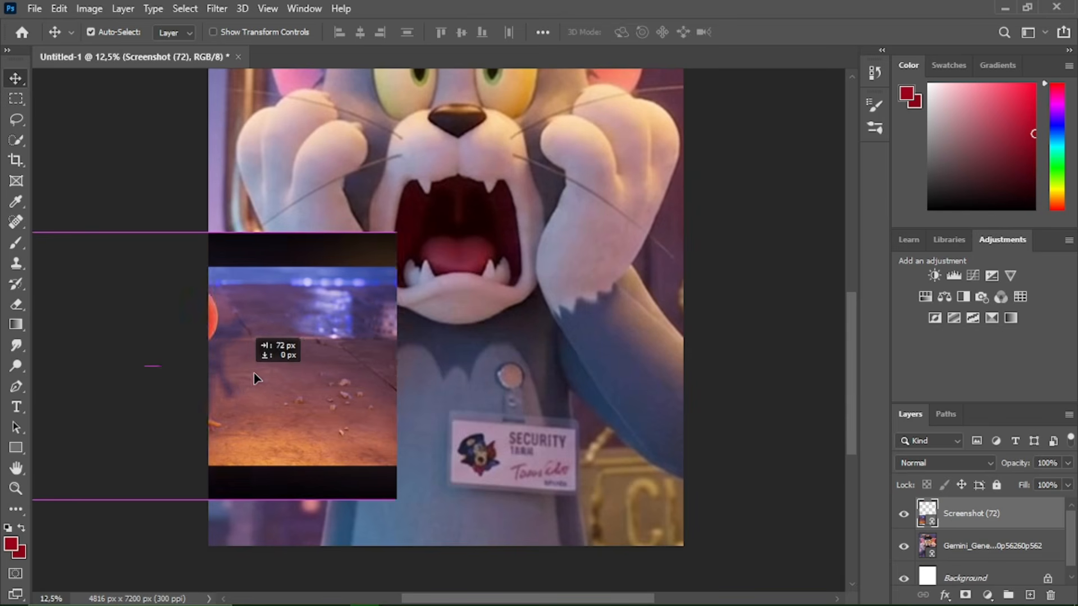
Move the Screenshot (72) layer across the canvas over the cat's torso
drag(236, 391, 563, 379)
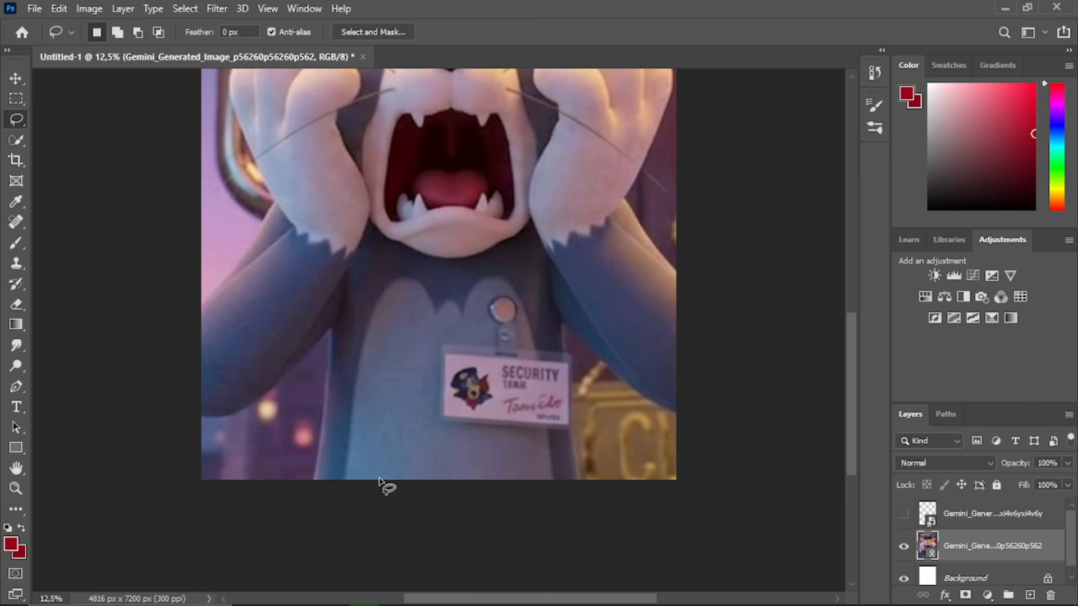
Lasso a jagged, spiky hole at the base of the cat's torso and paint it dark red on Layer 1
drag(380, 480, 390, 461)
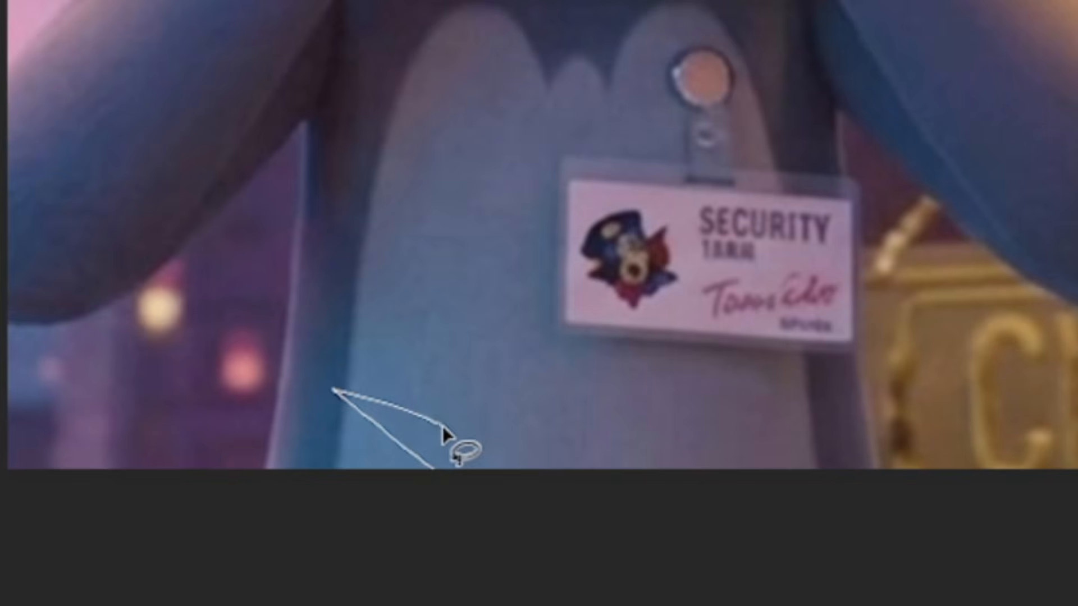
drag(438, 321, 603, 345)
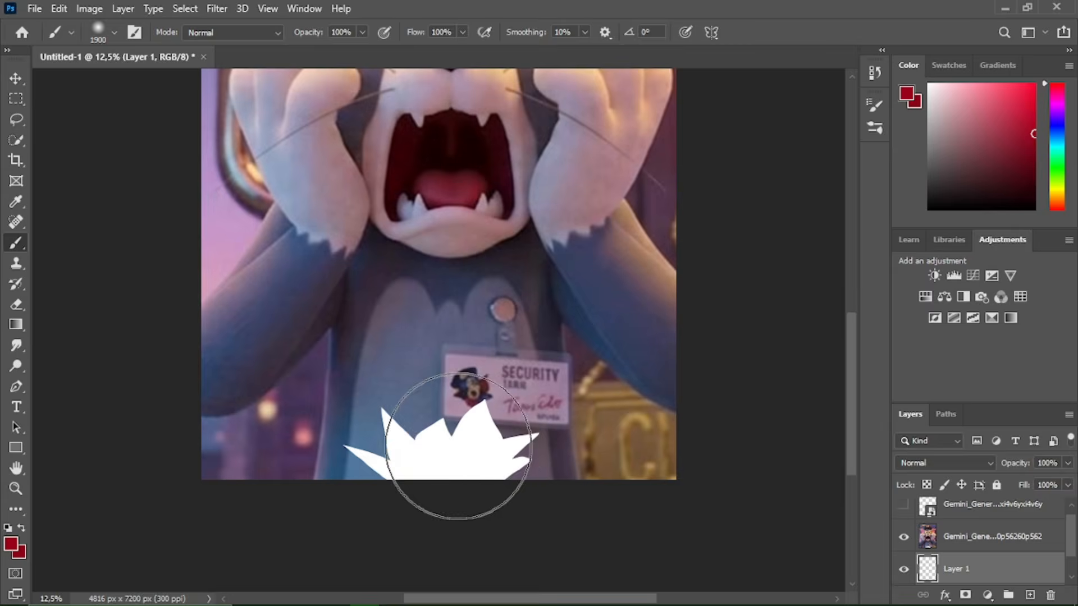
mouse_move(432, 457)
mouse_down()
mouse_move(467, 441)
mouse_move(453, 459)
mouse_move(492, 435)
mouse_move(436, 455)
mouse_up()
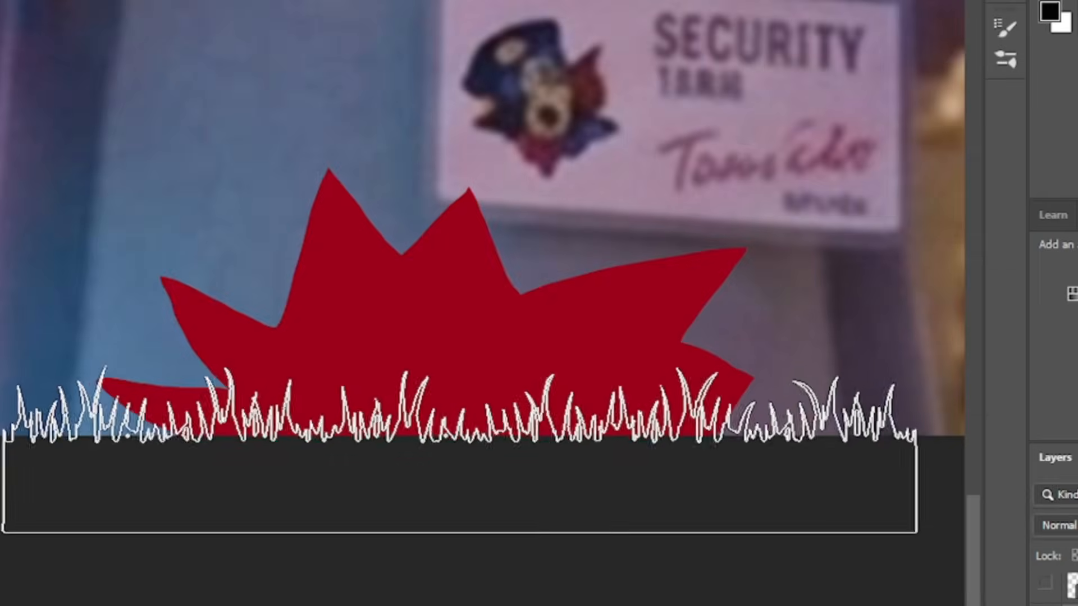
Paint white on the cat layer's mask with a 2500 px grass brush to form a furry lower edge over the red hole
key(x)
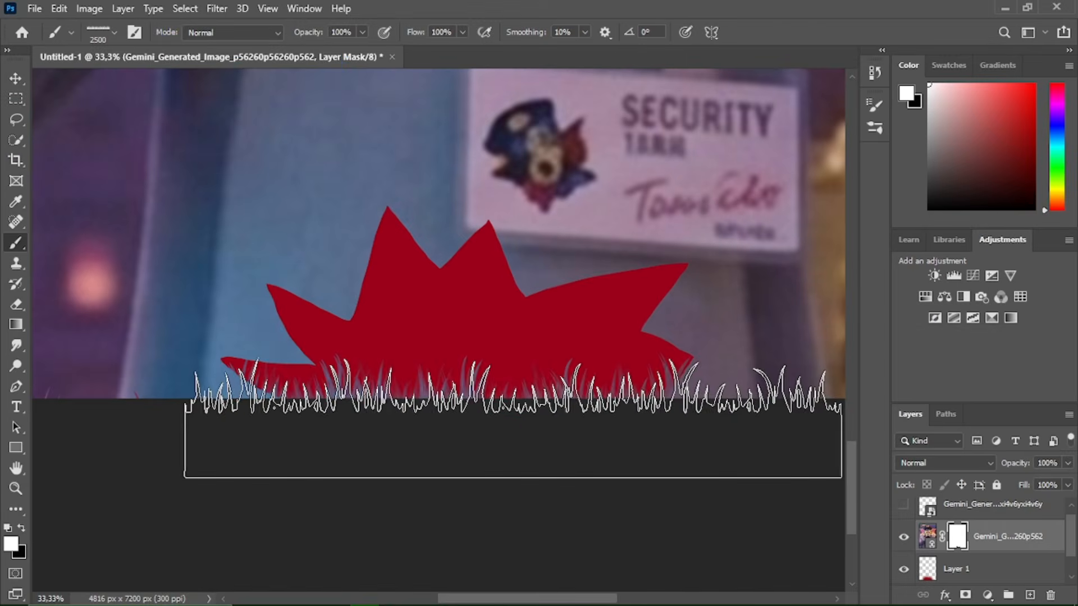
drag(497, 455, 458, 430)
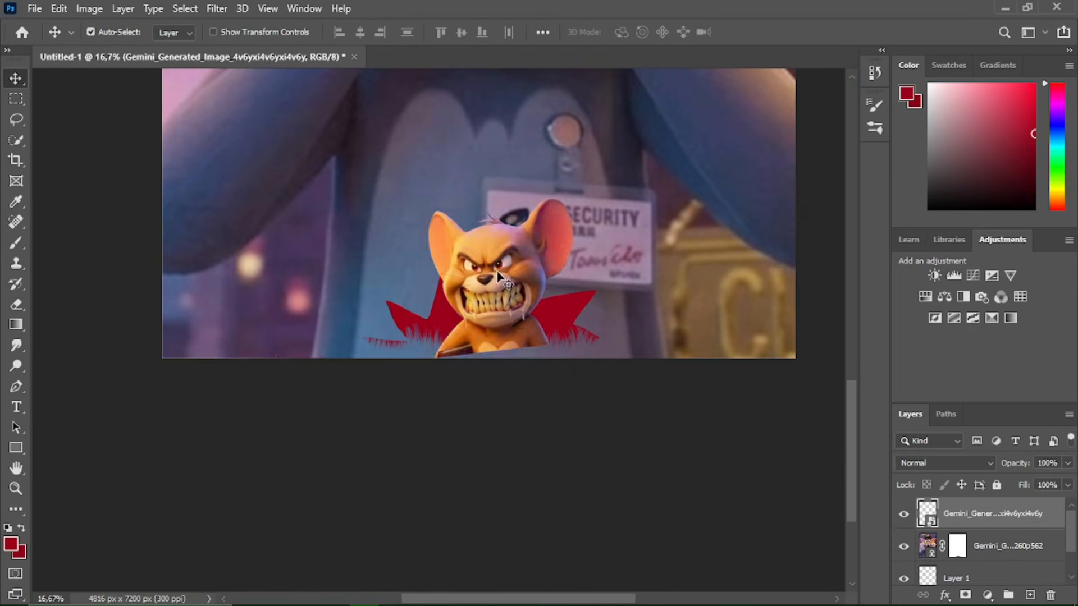
Lower the angry mouse into the red hole and mask away its lower face edges so it blends into the fur
drag(497, 281, 501, 313)
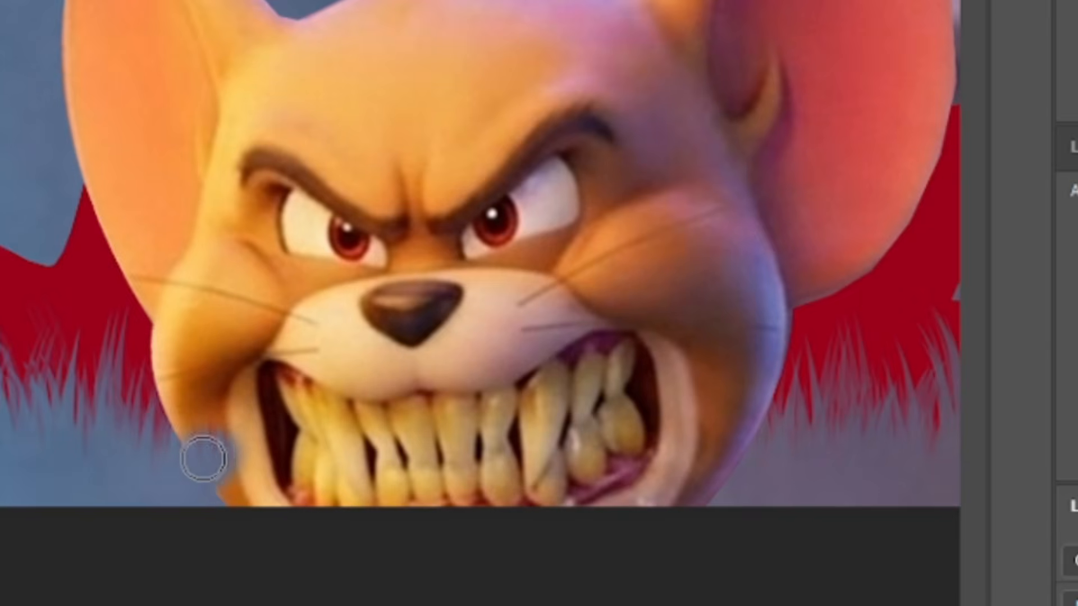
mouse_move(362, 352)
mouse_down()
mouse_move(399, 372)
mouse_move(385, 372)
mouse_move(461, 368)
mouse_up()
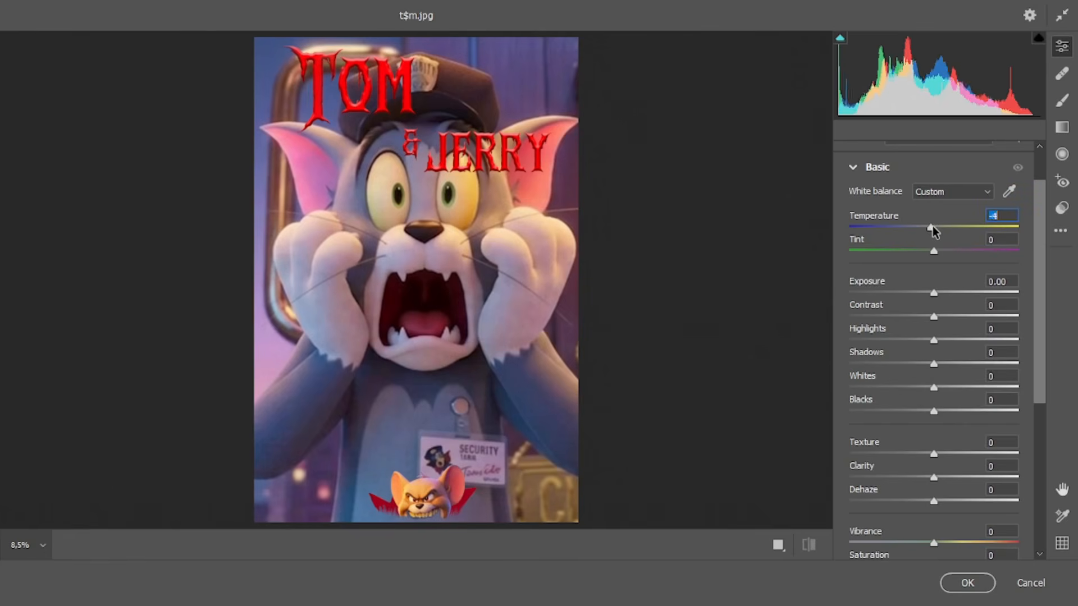
Cool the Tom & Jerry poster by lowering its white-balance temperature and adjusting the tint in Camera Raw
drag(931, 226, 916, 250)
click(934, 252)
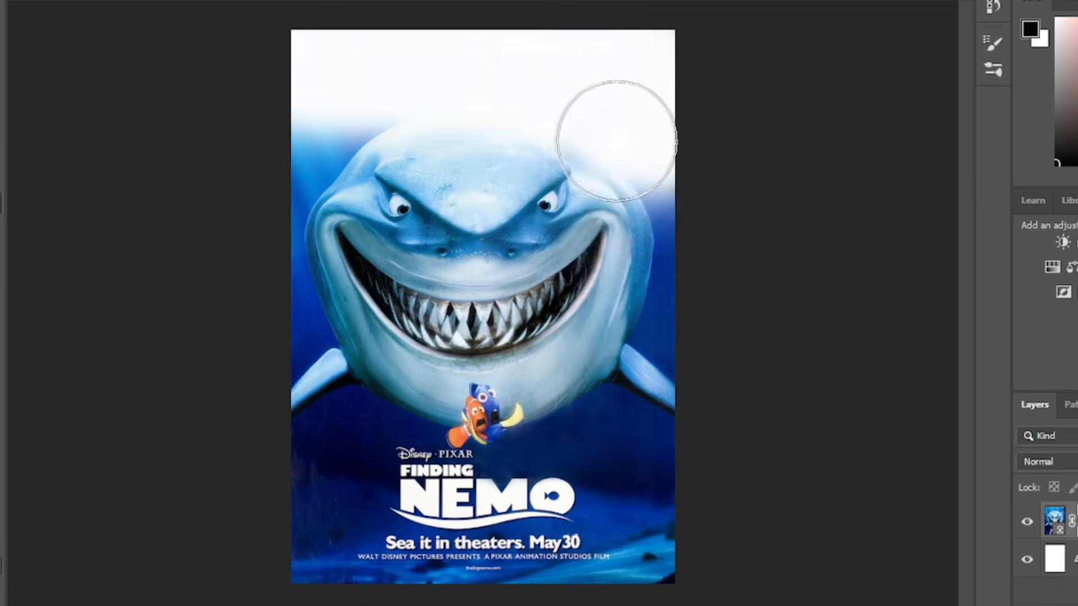
Paint black on the Finding Nemo poster's mask to hide it, and lower the Screenshot (45) image to fill the canvas
mouse_move(616, 141)
mouse_down()
mouse_move(318, 147)
mouse_move(278, 186)
mouse_move(311, 237)
mouse_move(615, 211)
mouse_move(691, 222)
mouse_move(704, 270)
mouse_move(658, 310)
mouse_move(259, 406)
mouse_move(325, 433)
mouse_move(434, 427)
mouse_move(146, 226)
mouse_up()
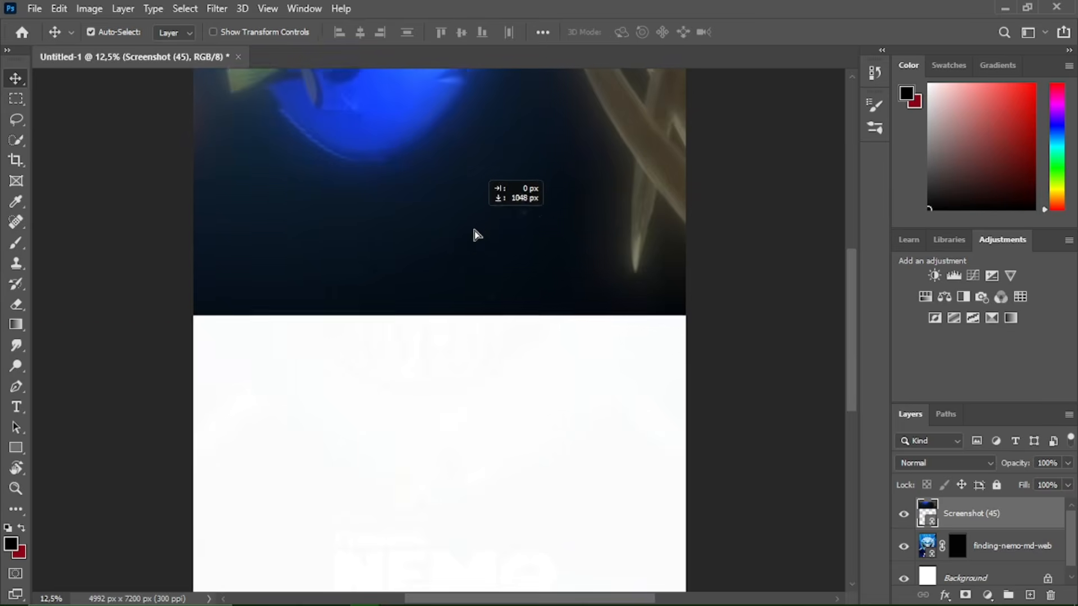
drag(476, 233, 469, 517)
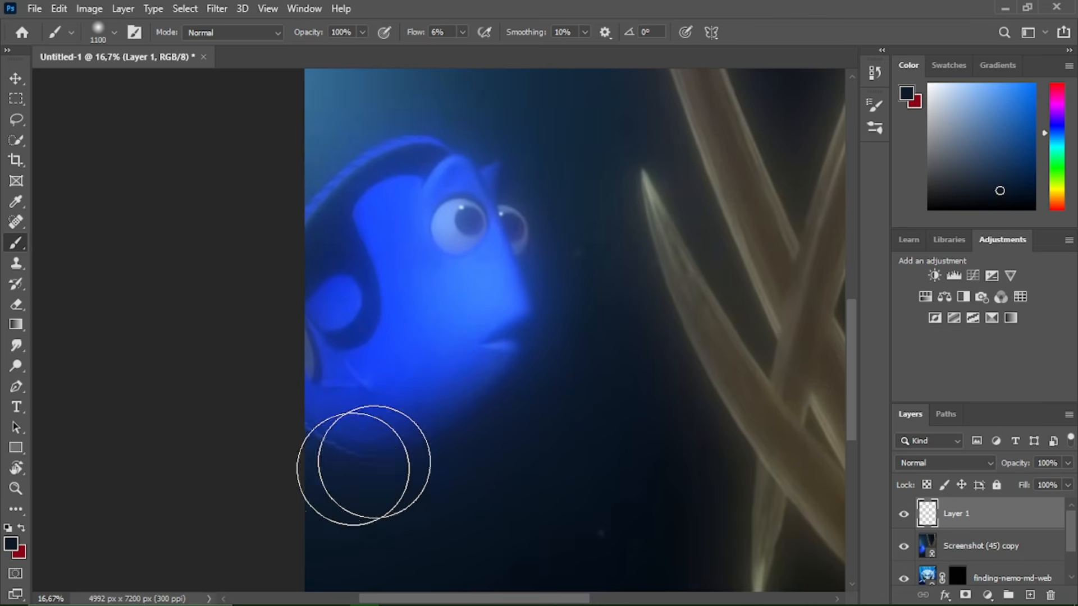
Paint out the blue fish on Layer 1 with sampled background blues, using a soft 1100 px brush at 6% flow
mouse_move(363, 466)
mouse_down()
mouse_move(523, 412)
mouse_move(321, 451)
mouse_move(489, 410)
mouse_move(585, 366)
mouse_move(475, 409)
mouse_up()
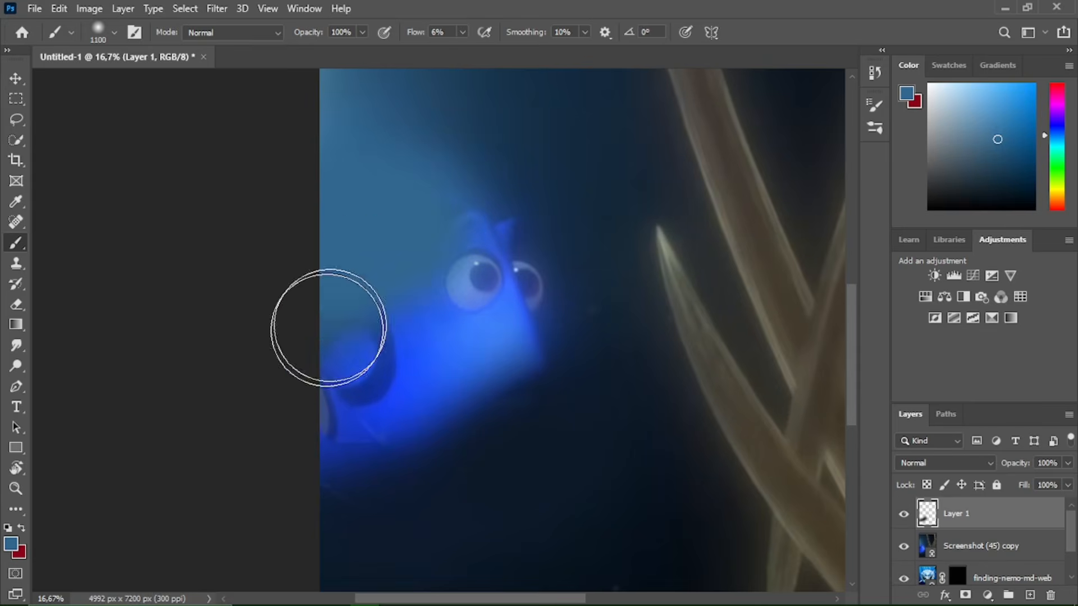
mouse_move(329, 327)
mouse_down()
mouse_move(333, 302)
mouse_move(423, 239)
mouse_move(332, 285)
mouse_up()
alt+click(555, 241)
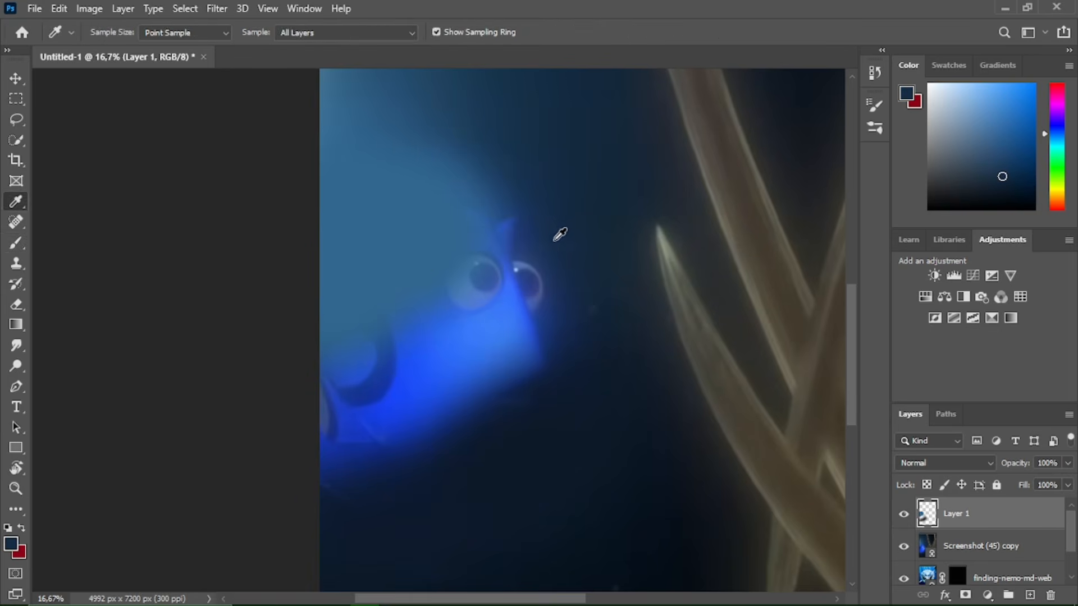
mouse_move(556, 239)
mouse_down()
mouse_move(504, 297)
mouse_move(456, 306)
mouse_move(321, 441)
mouse_move(536, 340)
mouse_move(494, 236)
mouse_up()
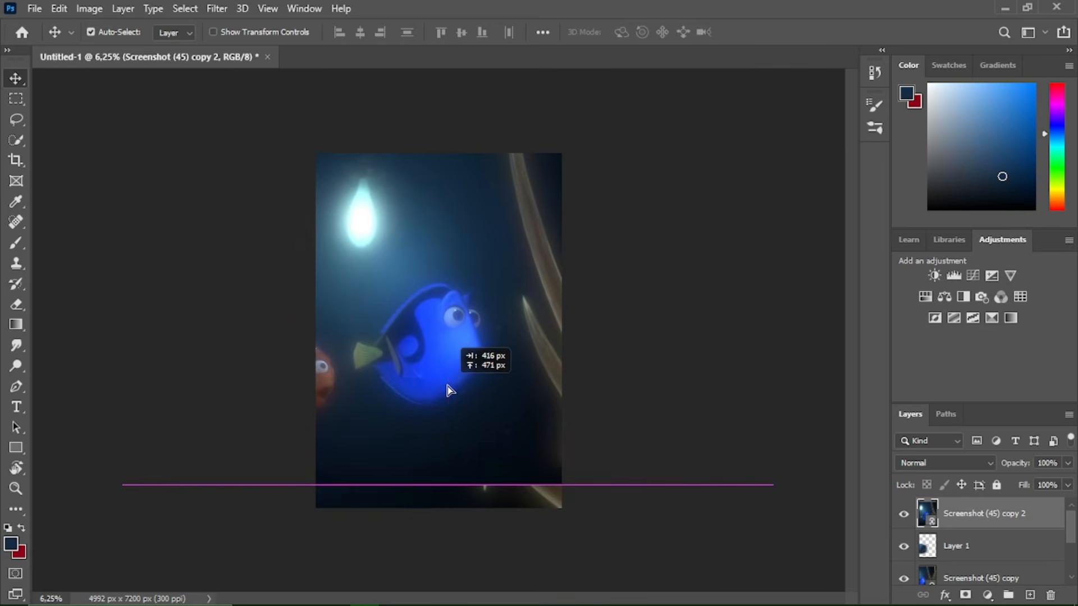
Isolate the blue fish on Screenshot (45) copy 2 with a pen-traced layer mask and move it over the pale tentacles
mouse_move(447, 391)
mouse_down()
mouse_move(445, 401)
mouse_move(462, 402)
mouse_up()
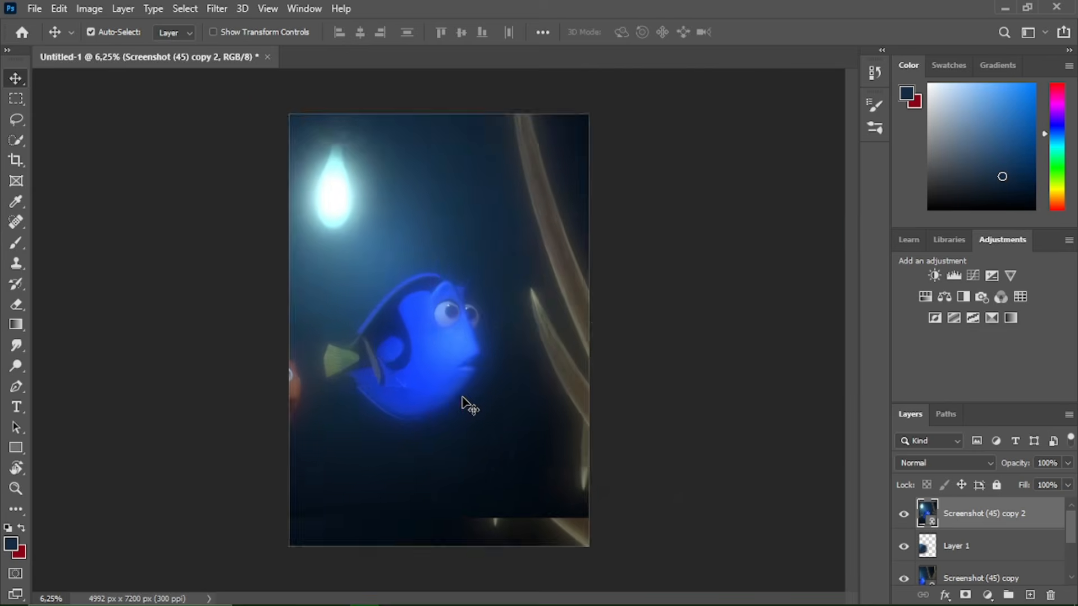
click(251, 257)
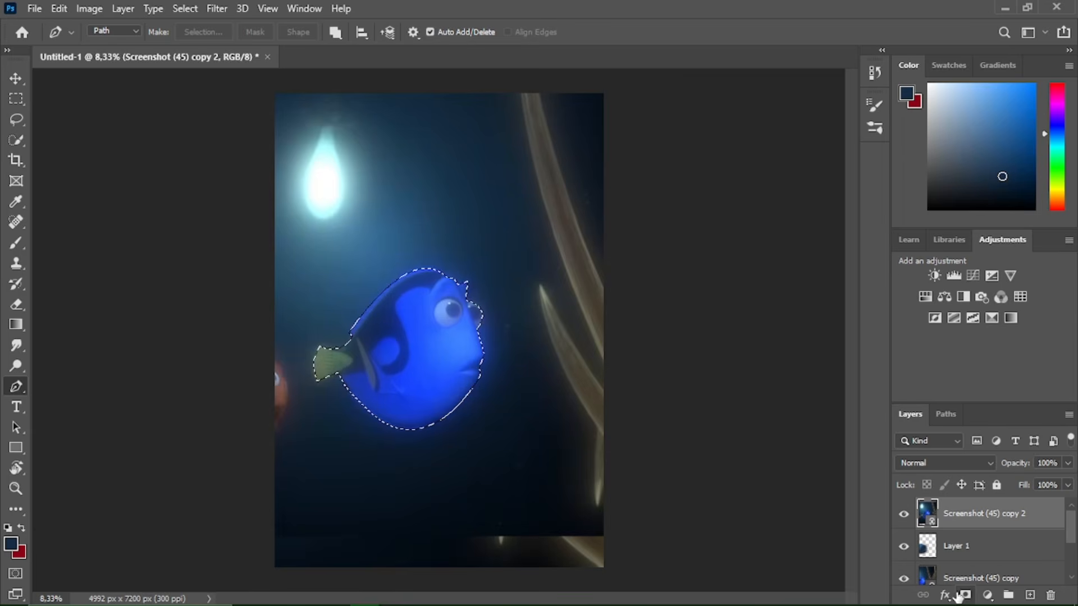
click(962, 594)
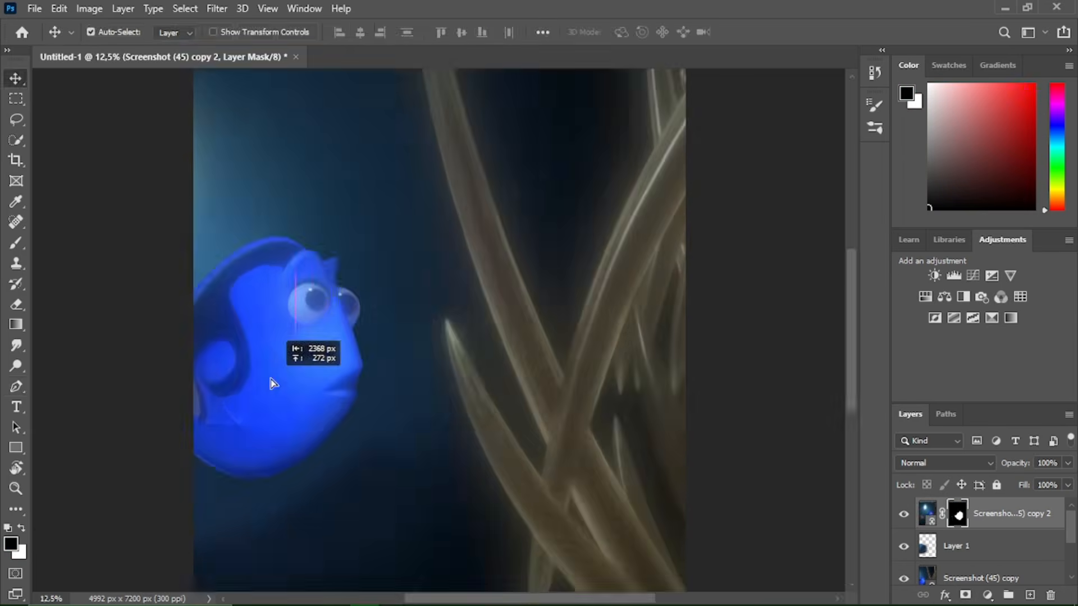
drag(272, 380, 512, 382)
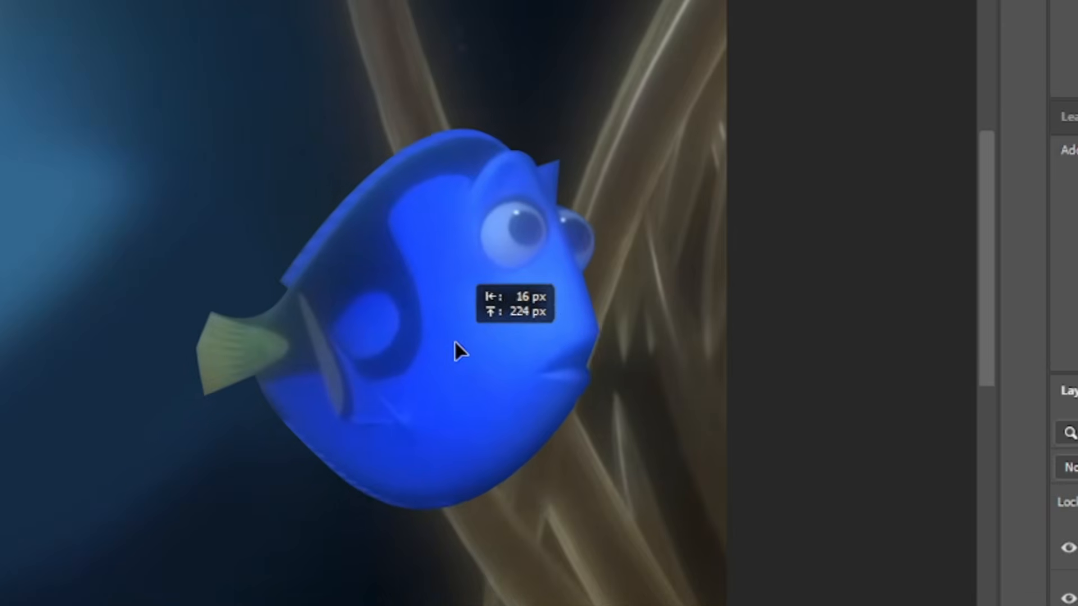
drag(453, 340, 460, 351)
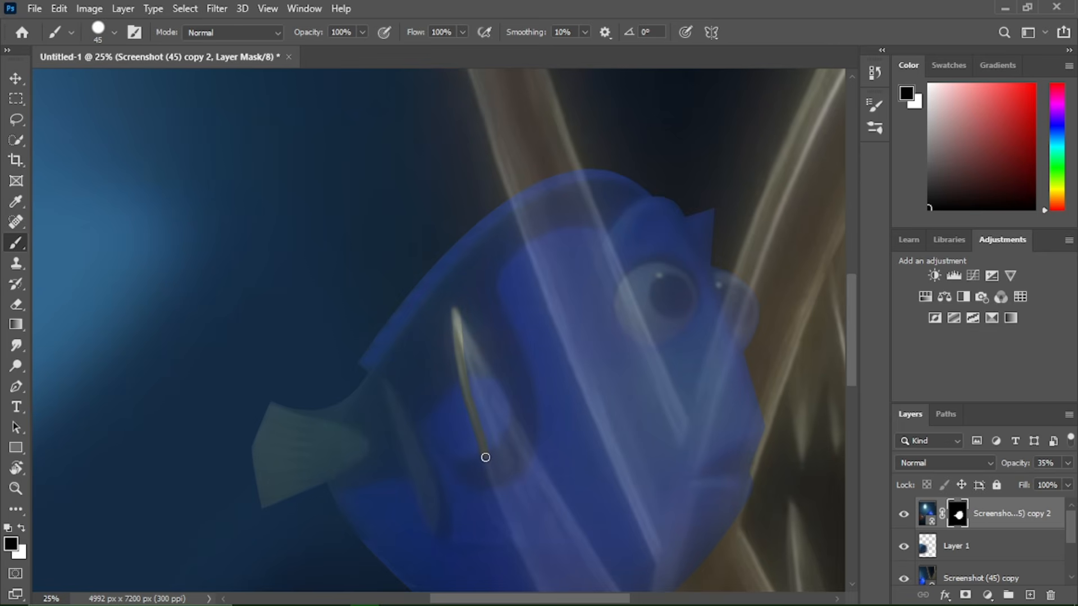
Mask the blue fish at 35% layer opacity with a 45 px brush so the tentacles appear to pierce its body
drag(490, 469, 482, 382)
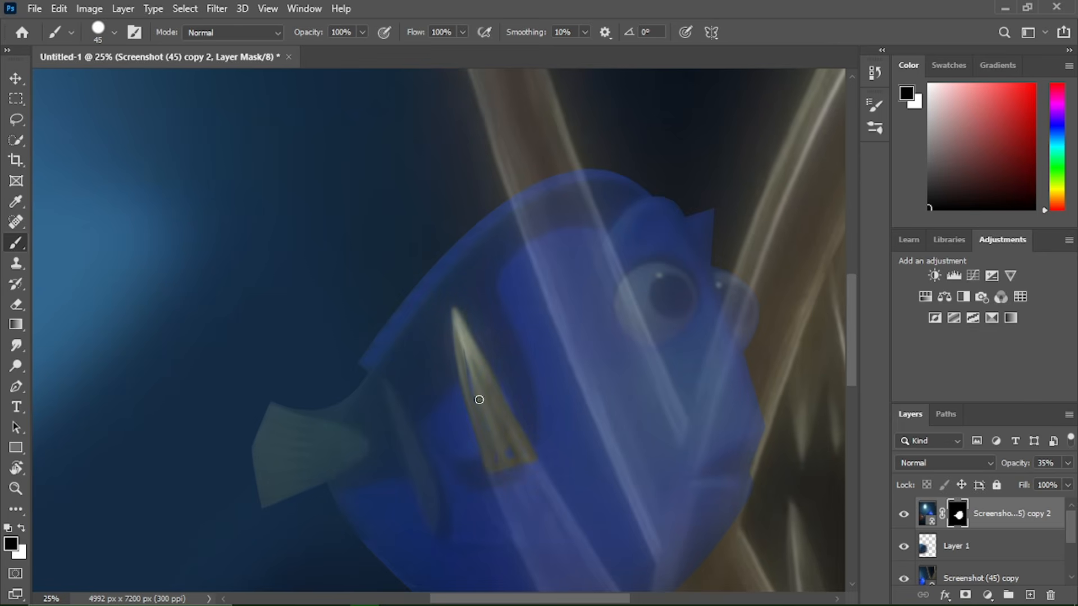
drag(443, 283, 472, 384)
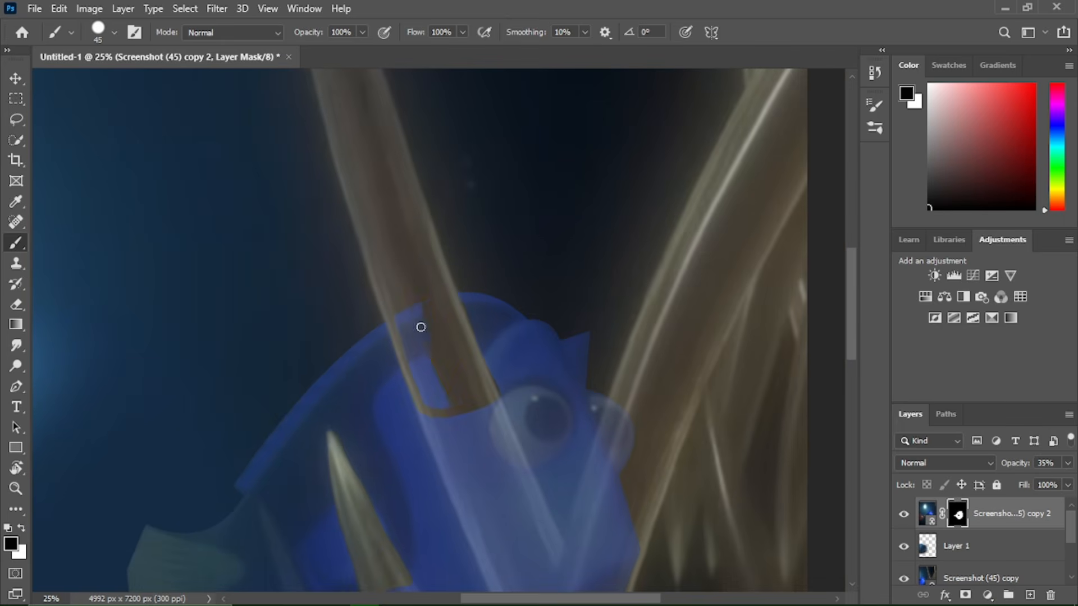
drag(507, 345, 539, 227)
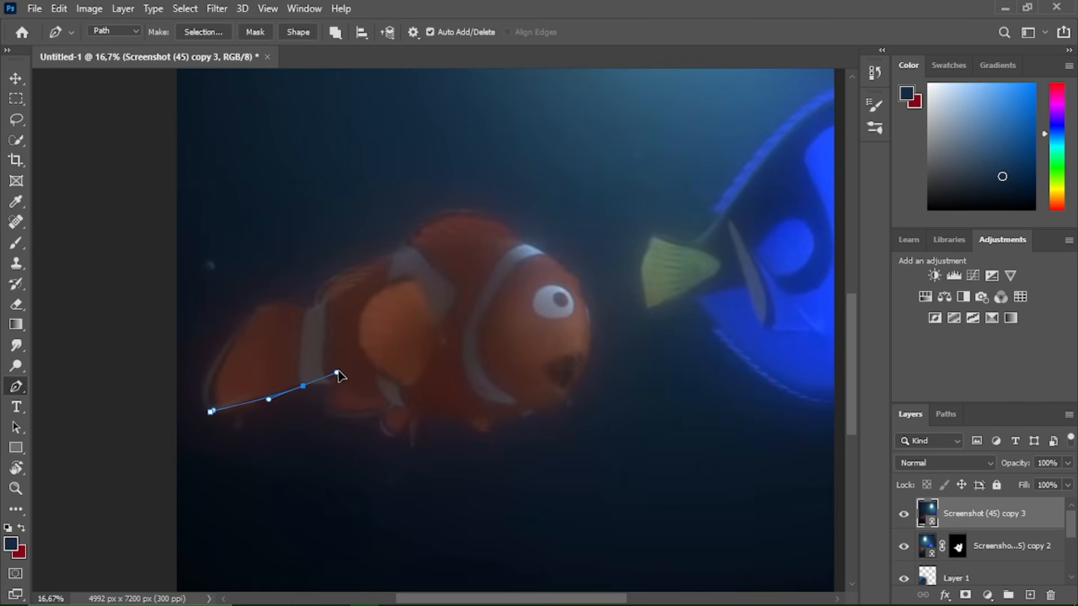
Mask out the clownfish on Screenshot (45) copy 3 with a pen path and place it partly off the poster's lower left edge
drag(339, 374, 333, 387)
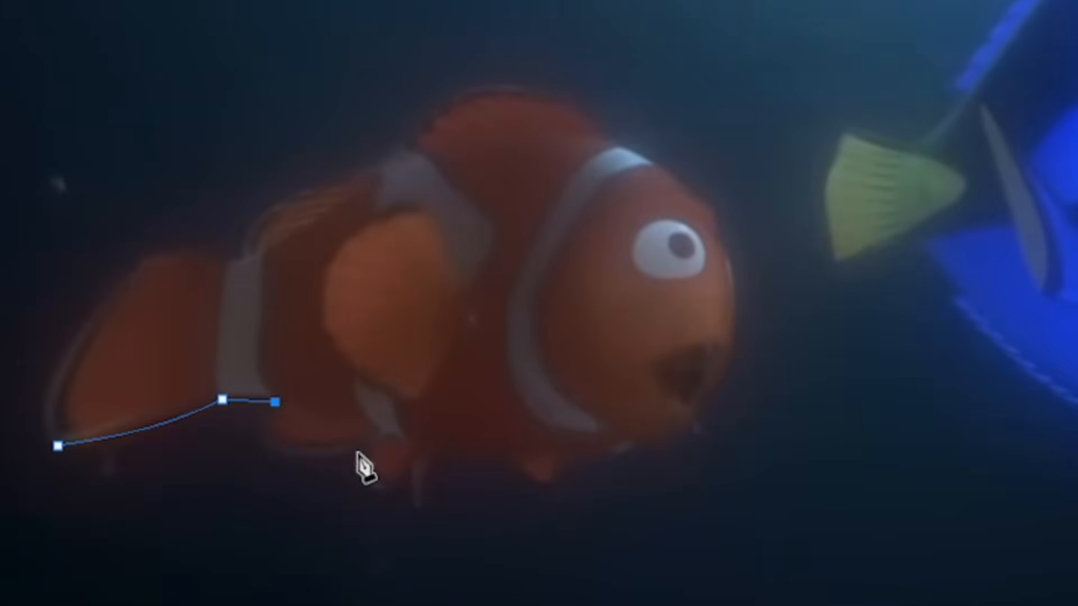
drag(358, 452, 464, 446)
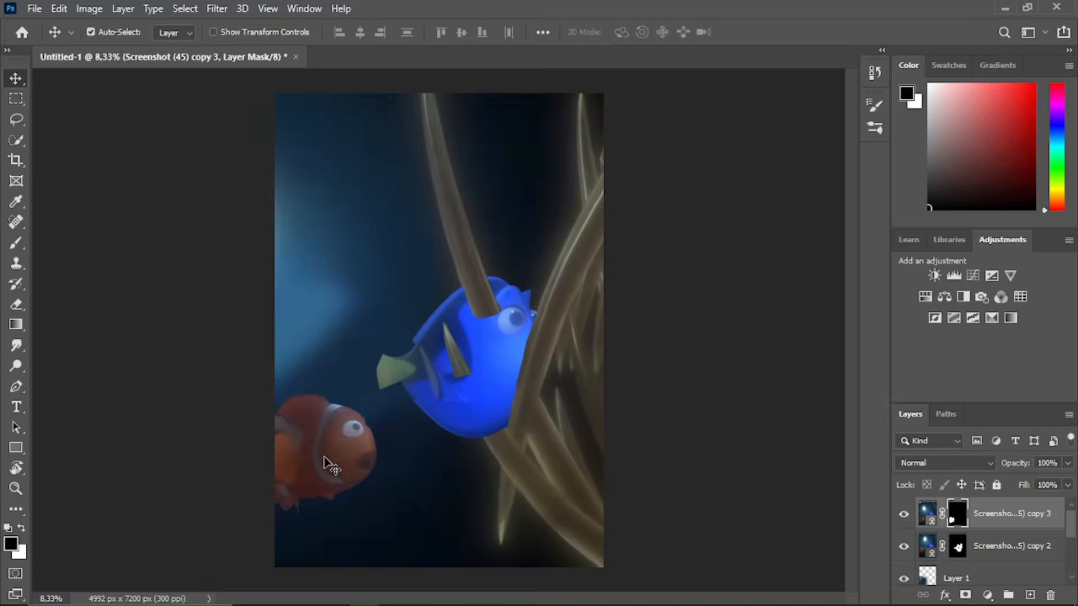
drag(329, 459, 590, 394)
drag(435, 429, 293, 459)
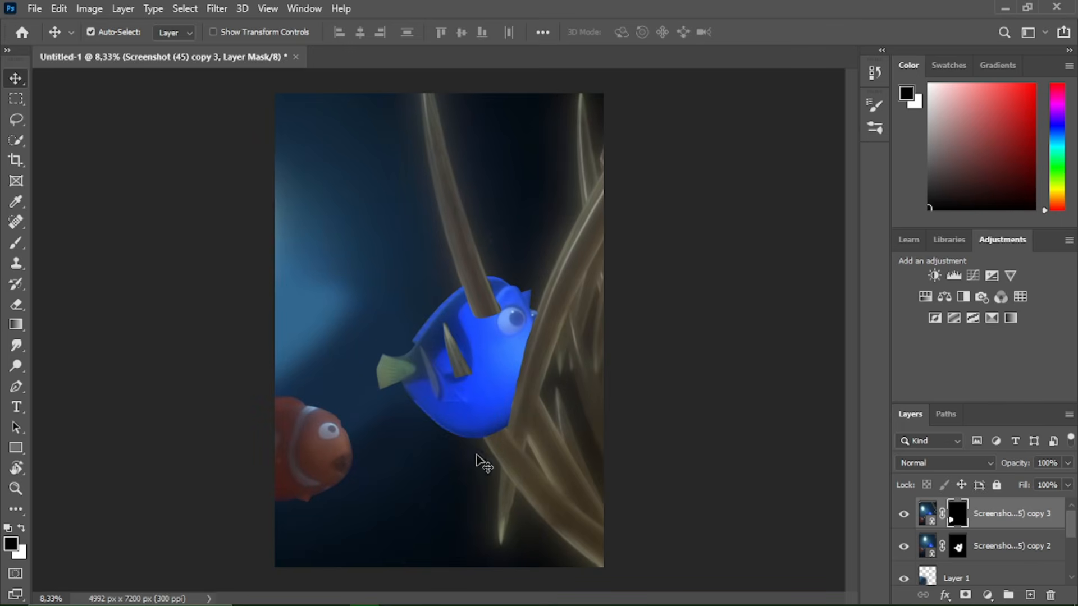
Paint dark red wound edges on Layer 2 with a 20 px brush where the tentacles pierce the blue fish
scroll(465, 464, down, 3)
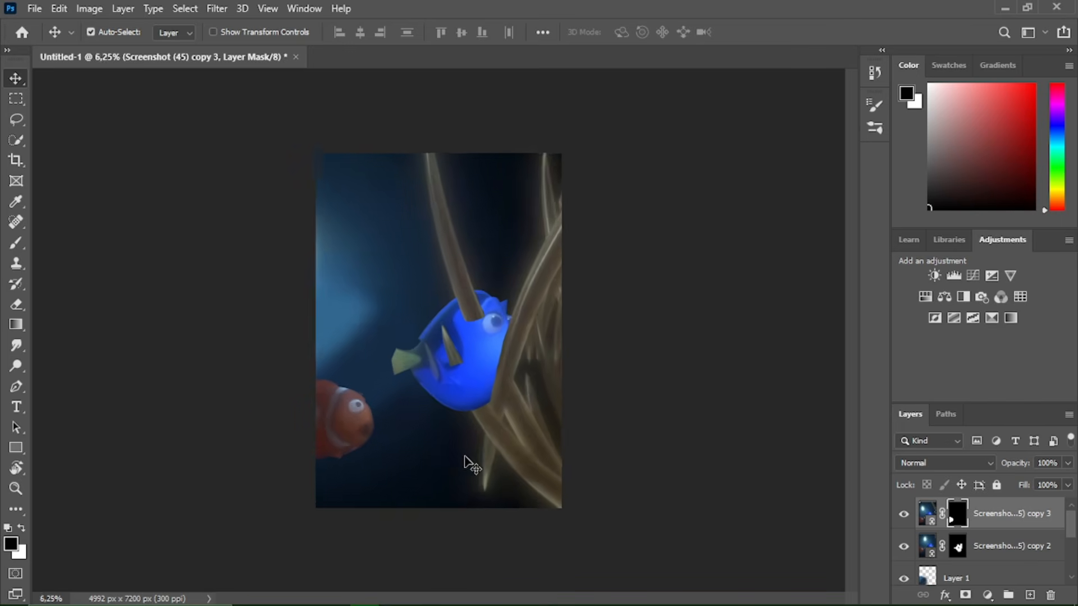
key(ctrl+plus)
key(ctrl+minus)
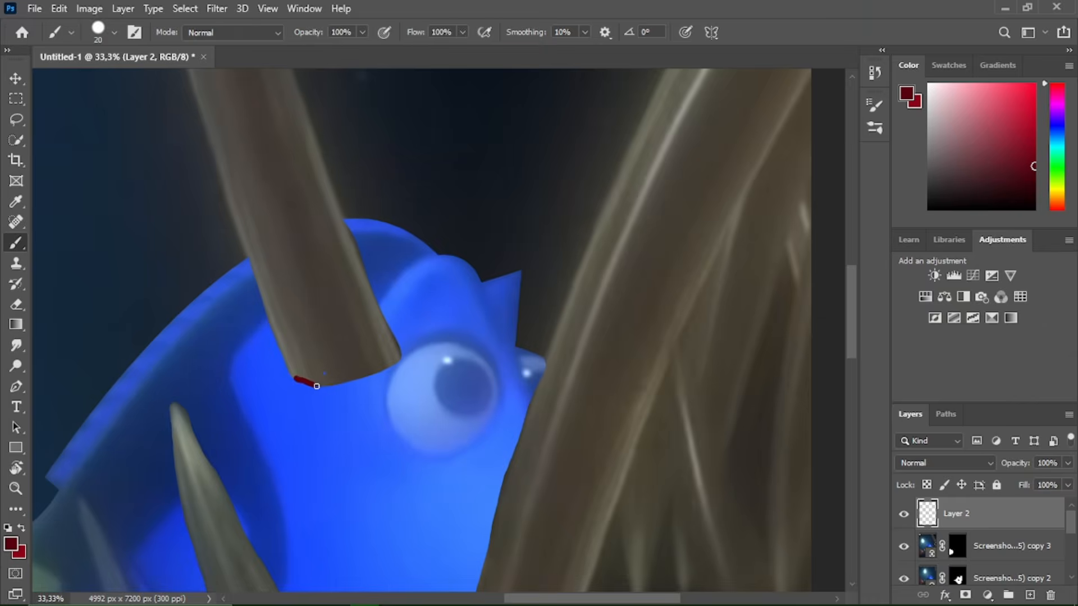
drag(316, 386, 340, 383)
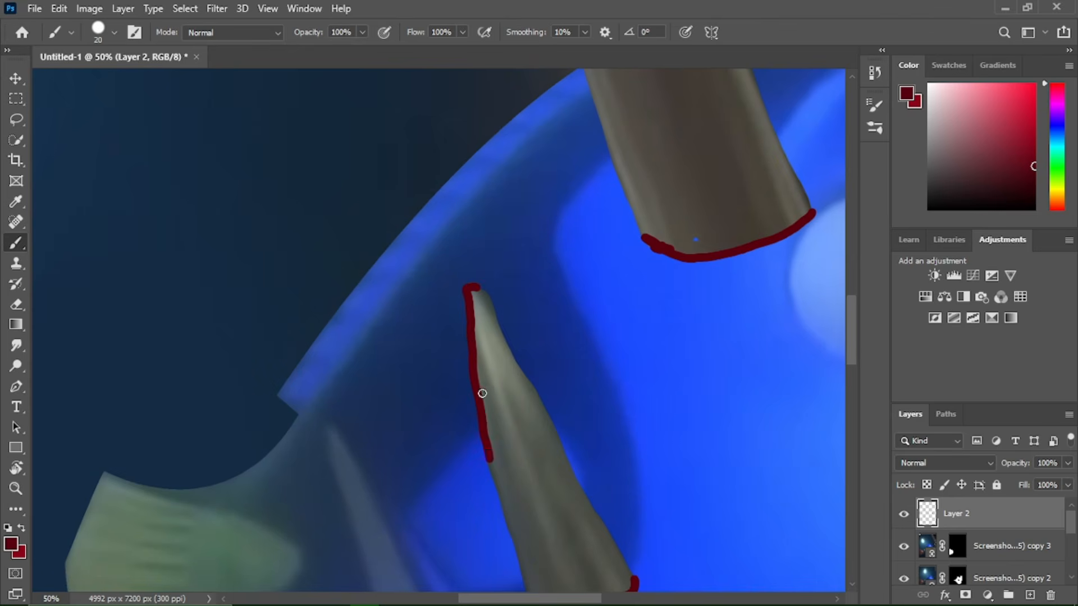
drag(482, 393, 507, 515)
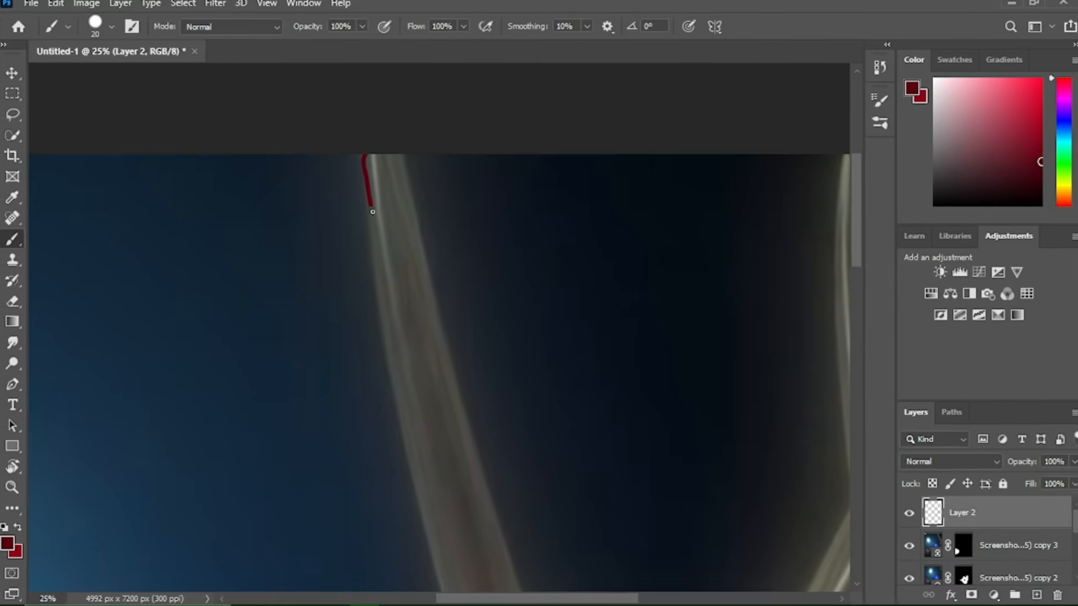
Paint thin dark red blood trails down the upper part of the long tentacle with the 20 px brush
drag(372, 212, 392, 356)
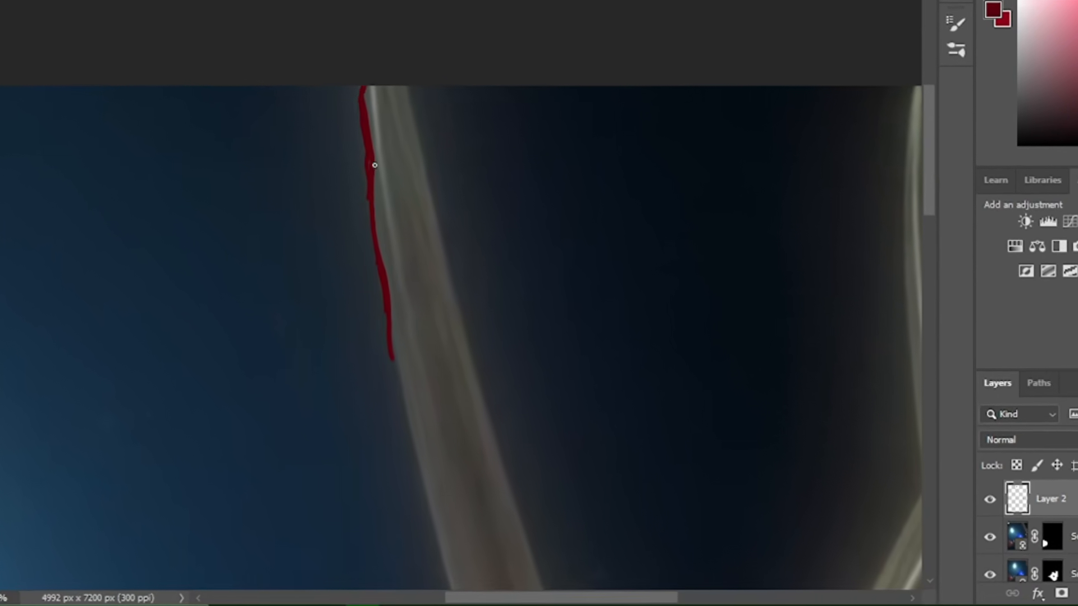
drag(375, 118, 385, 247)
mouse_move(383, 68)
mouse_down()
mouse_move(399, 140)
mouse_move(474, 307)
mouse_move(455, 534)
mouse_up()
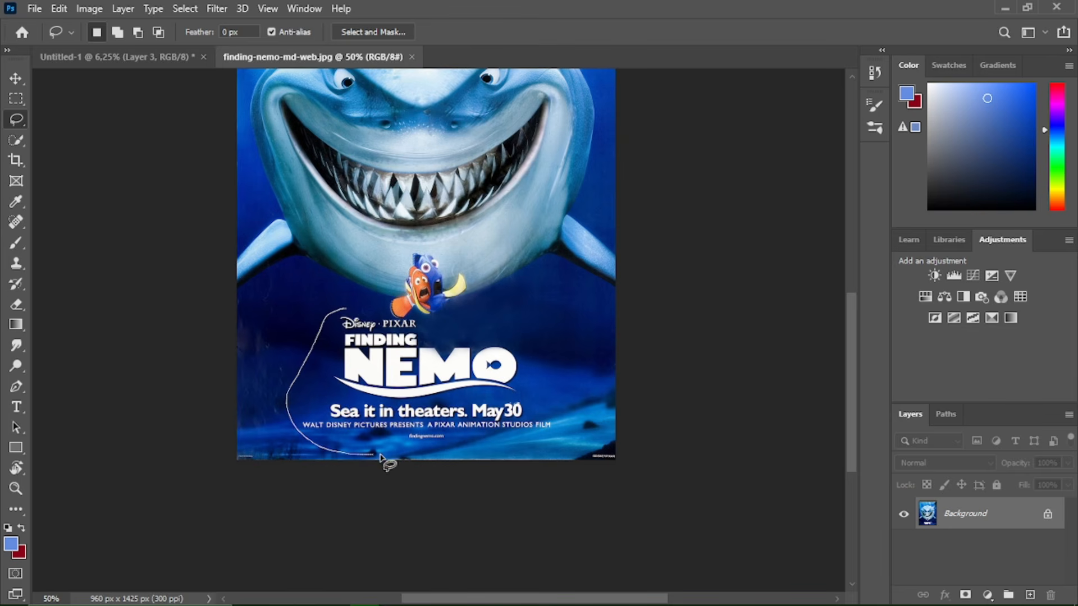
Lasso the title and credits block of the original Finding Nemo poster and place it near the composite's lower edge in Lighten mode
mouse_move(461, 451)
mouse_down()
mouse_move(508, 443)
mouse_move(461, 333)
mouse_up()
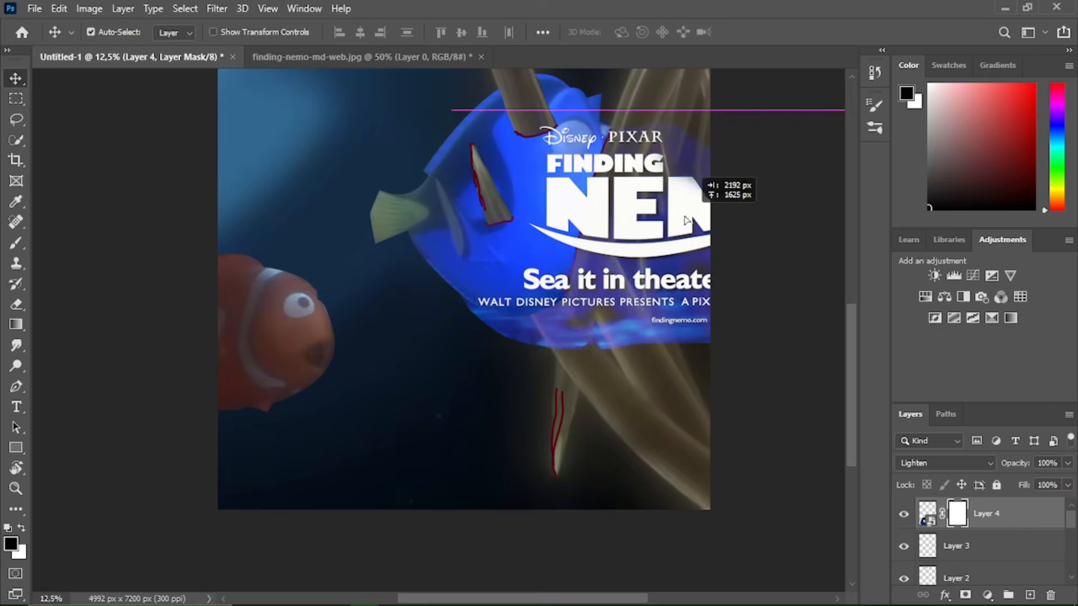
mouse_move(702, 216)
mouse_down()
mouse_move(601, 258)
mouse_move(484, 373)
mouse_move(484, 391)
mouse_up()
Mask away the title's blue surround with an 800 px brush at 4% flow, and stamp red splatter over the title on Layer 5
key(b)
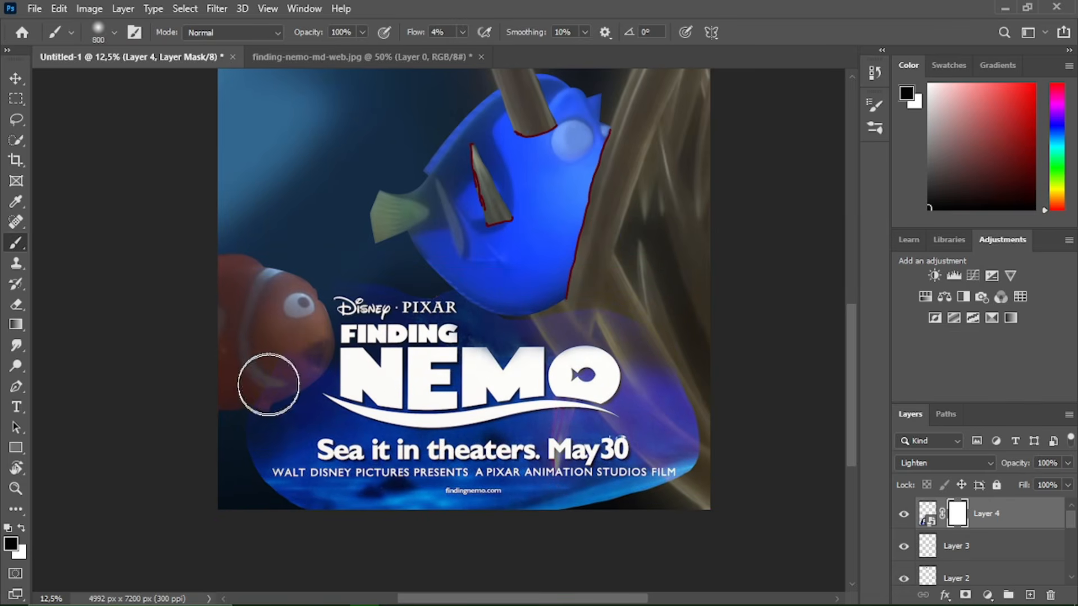
mouse_move(269, 384)
mouse_down()
mouse_move(269, 493)
mouse_move(320, 553)
mouse_move(489, 504)
mouse_move(613, 503)
mouse_move(563, 522)
mouse_move(695, 490)
mouse_move(657, 353)
mouse_move(493, 285)
mouse_move(389, 285)
mouse_move(711, 404)
mouse_move(393, 450)
mouse_up()
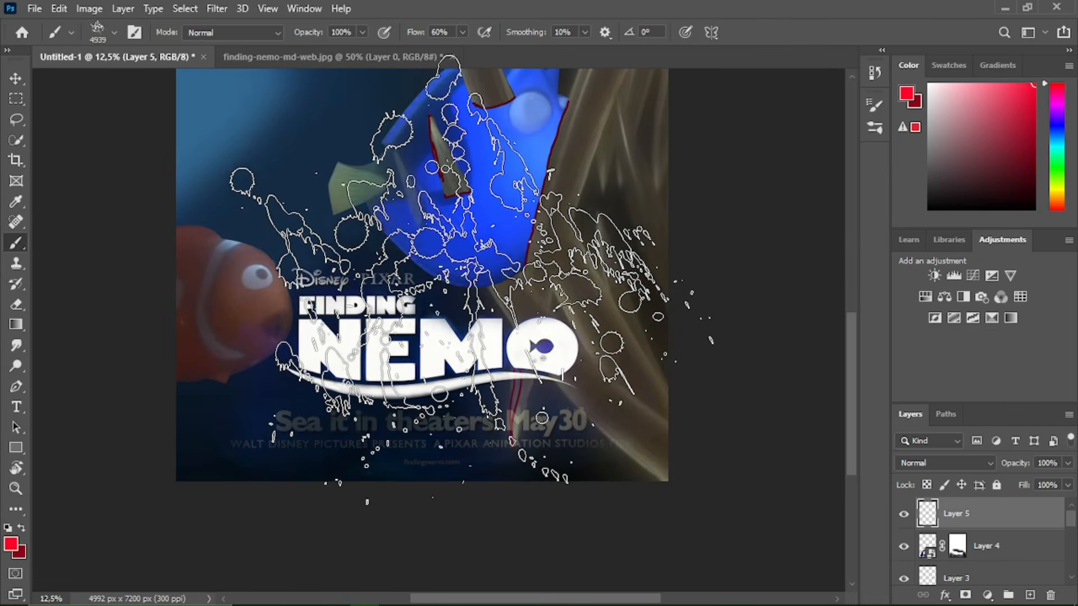
click(477, 272)
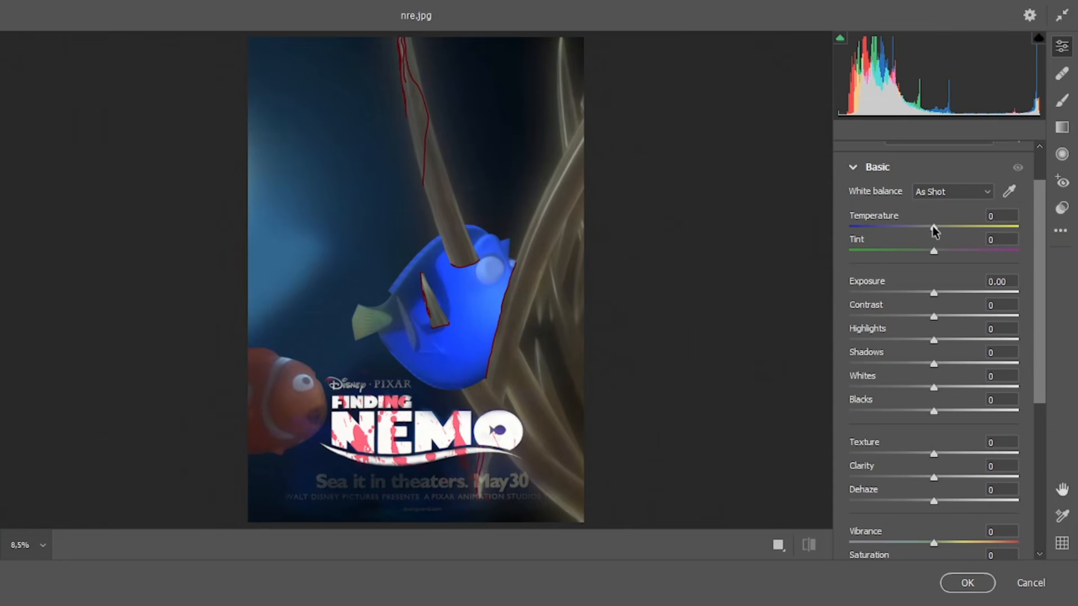
Cool the finished Finding Nemo poster by lowering its white-balance temperature in Camera Raw
drag(932, 226, 915, 223)
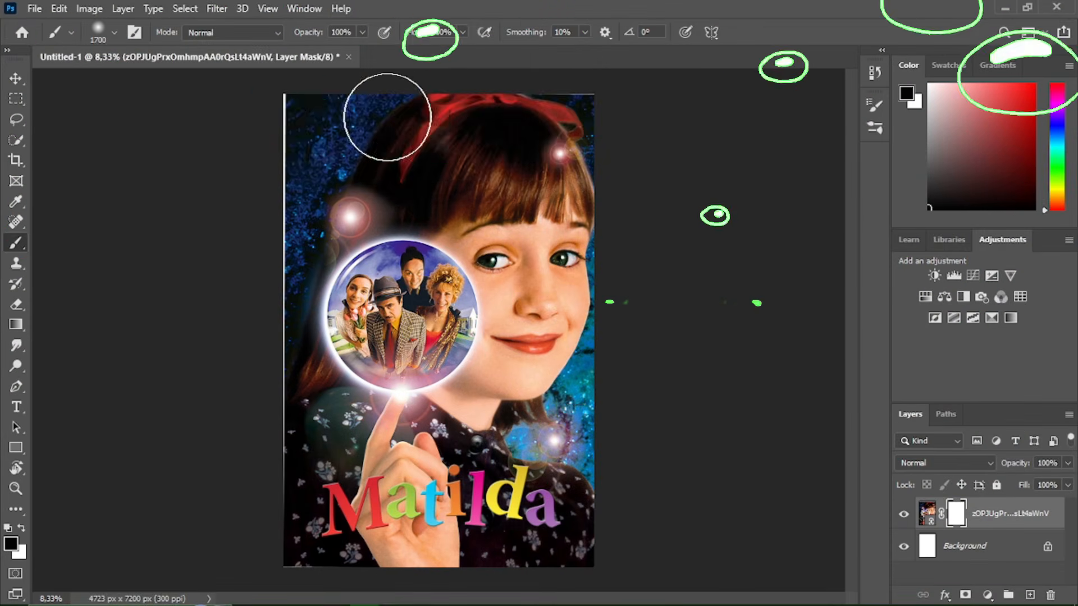
Hide the Matilda poster by painting its mask with a 1700 px brush, and lower the Screenshot (53) house image to fill the canvas
drag(385, 109, 515, 109)
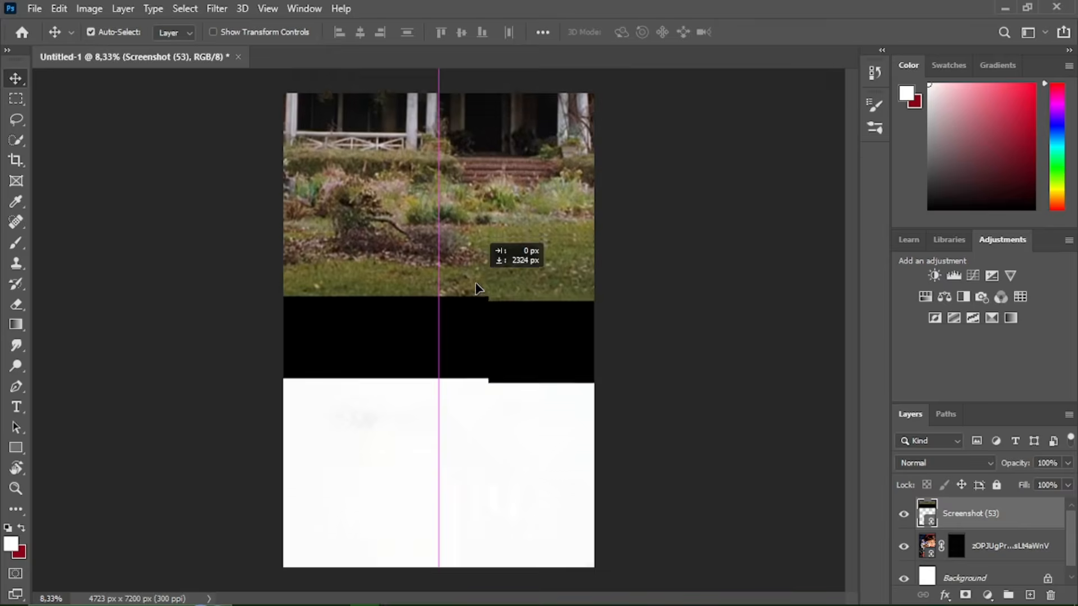
drag(473, 281, 472, 547)
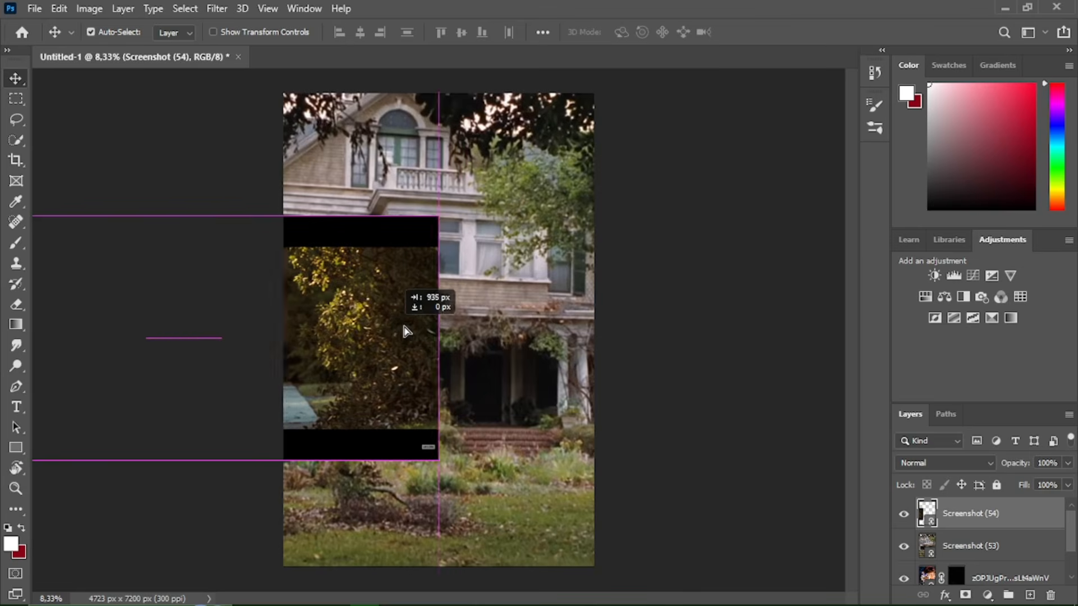
Move Screenshot (54) across to bring the girl into the canvas, and trace her with the Pen tool to mask out the background
drag(400, 329, 609, 325)
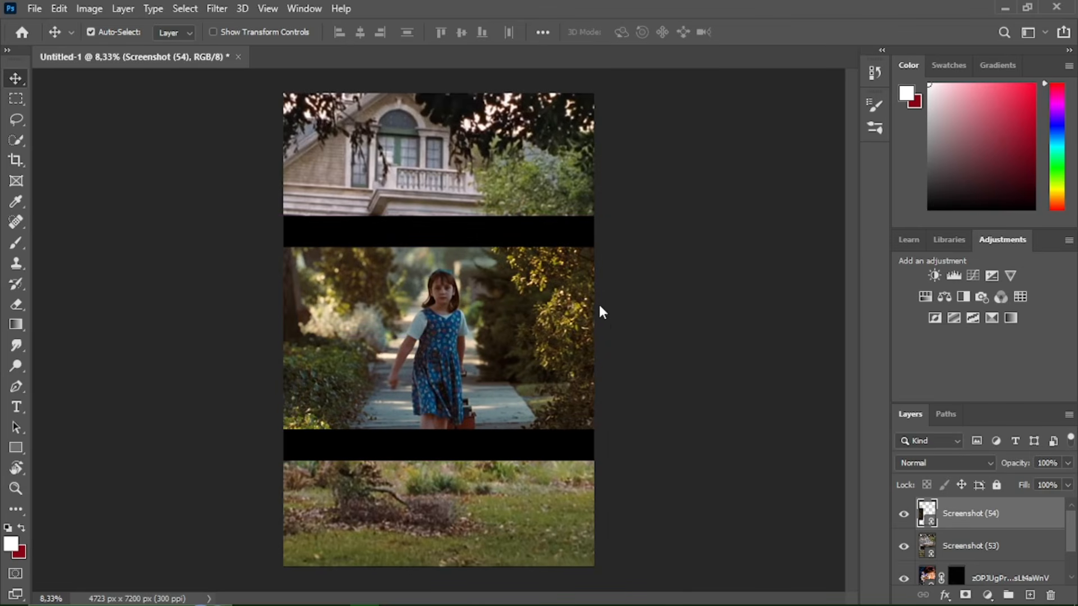
scroll(425, 443, up, 4)
key(p)
click(402, 386)
click(321, 355)
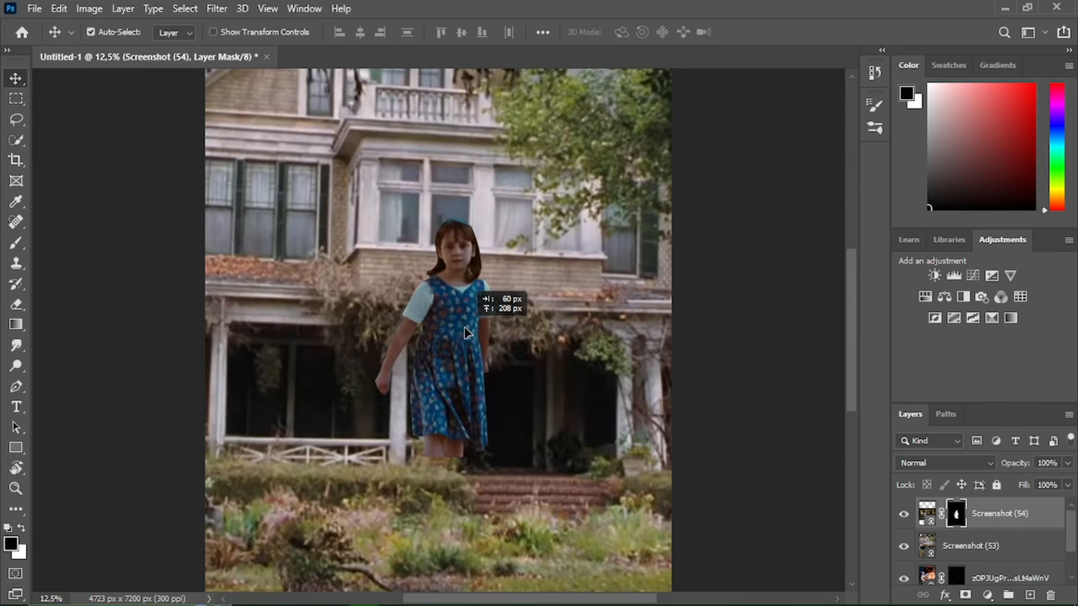
Raise the cut-out girl so she floats in front of the house, and undo the last adjustment
drag(481, 289, 459, 200)
scroll(480, 340, up, 1)
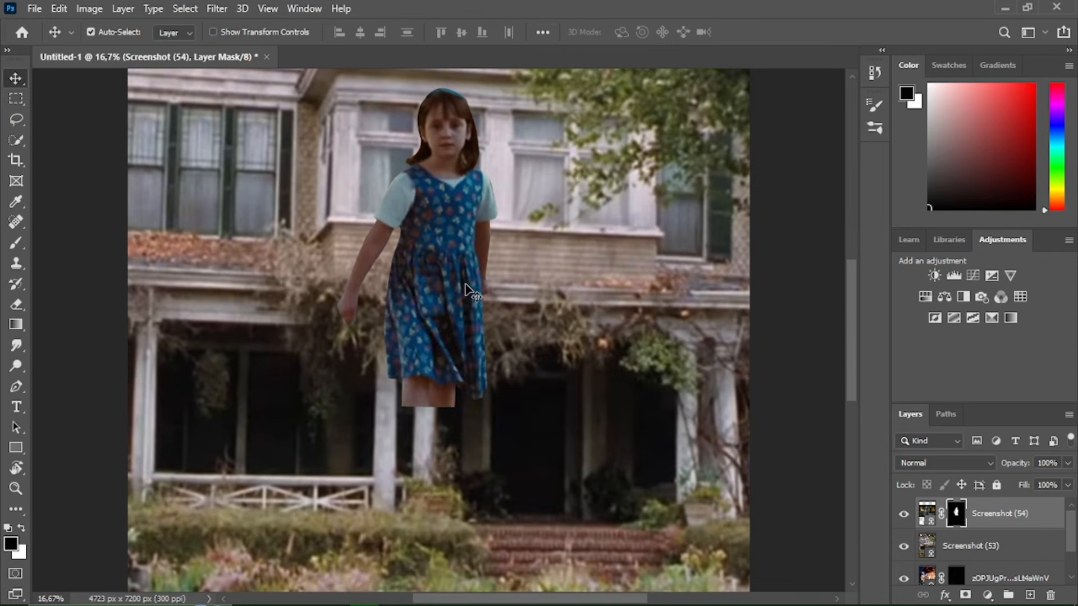
key(ctrl+z)
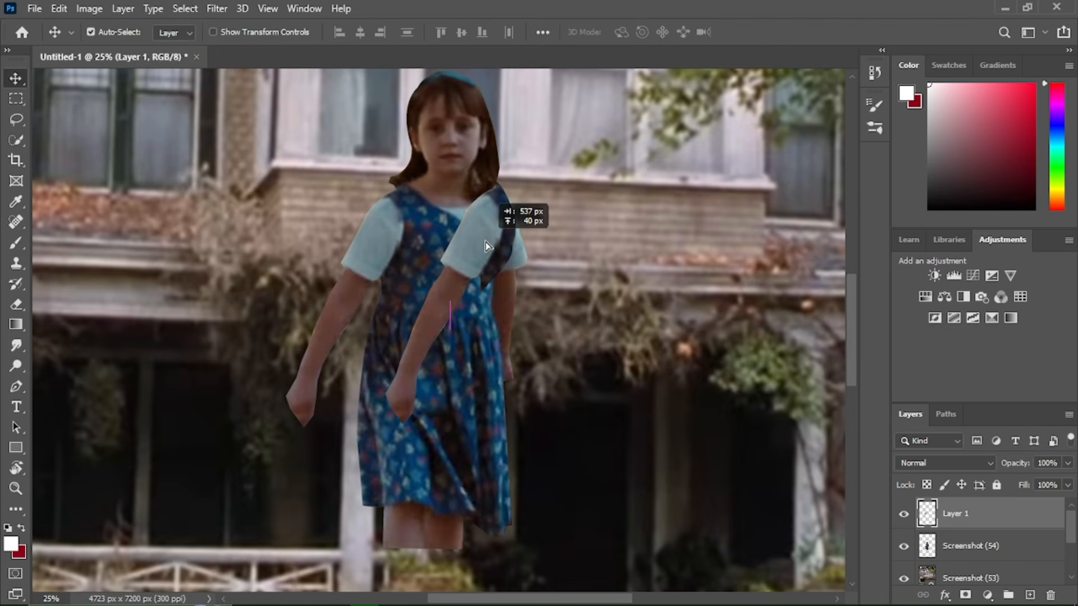
Move the copied arm on Layer 1 to the girl's opposite shoulder and mirror it horizontally
mouse_move(493, 216)
mouse_down()
mouse_move(481, 234)
mouse_move(501, 238)
mouse_up()
key(ctrl+t)
key(Return)
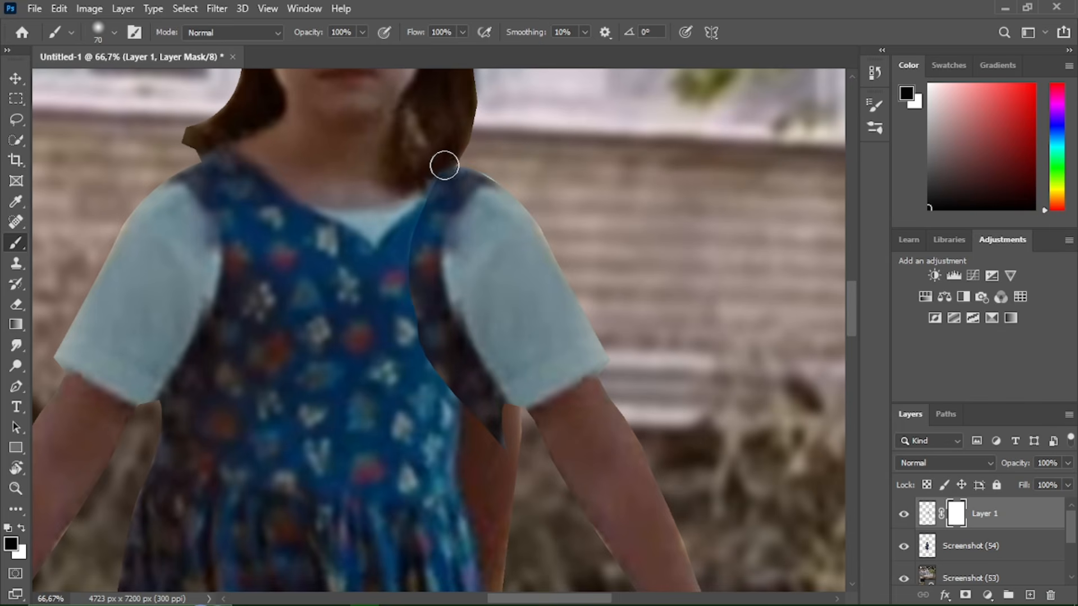
Mask the copied arm's overlap on the dress with a 70 px brush, and paint background brown over the original arm on Screenshot (54)
mouse_move(444, 165)
mouse_down()
mouse_move(403, 256)
mouse_move(424, 359)
mouse_move(466, 414)
mouse_up()
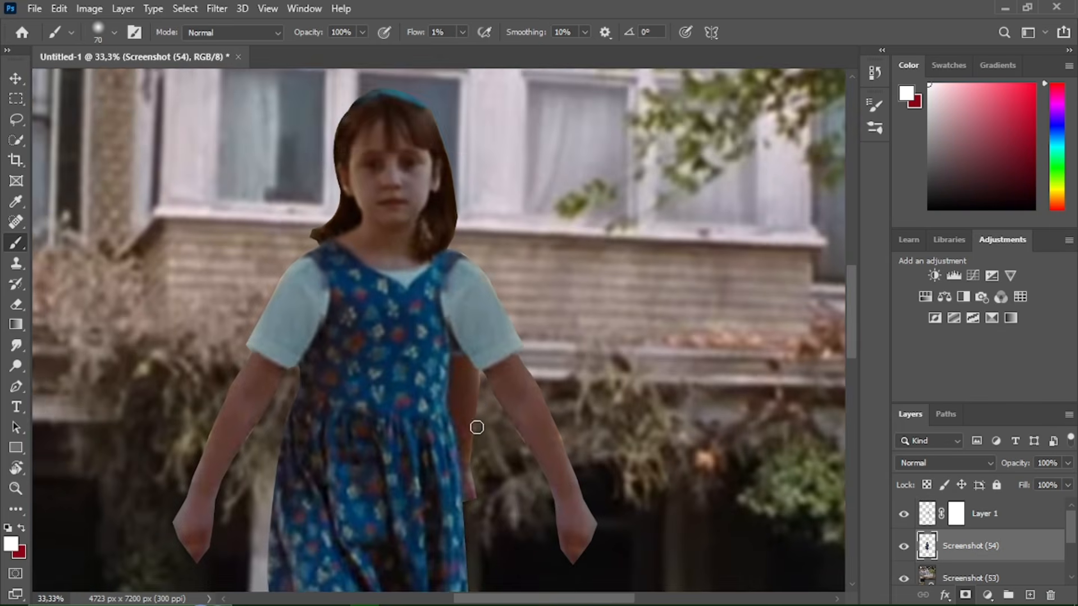
drag(473, 428, 466, 320)
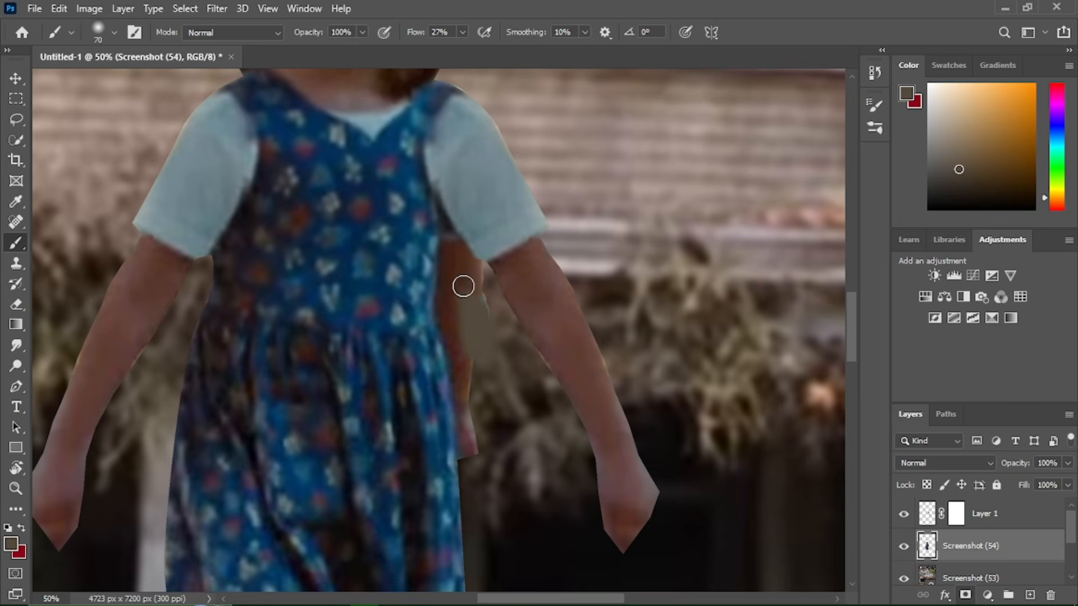
mouse_move(463, 286)
mouse_down()
mouse_move(467, 313)
mouse_move(481, 280)
mouse_move(450, 330)
mouse_up()
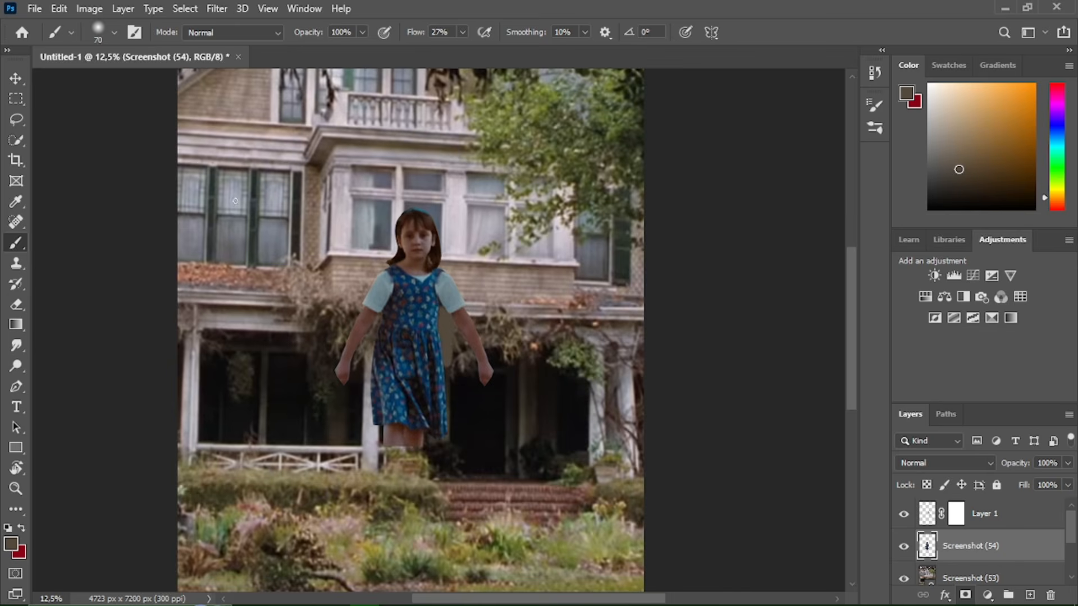
Add the cut-out lower legs with socks and shoes, and raise them to meet the girl's knees below the dress
click(30, 9)
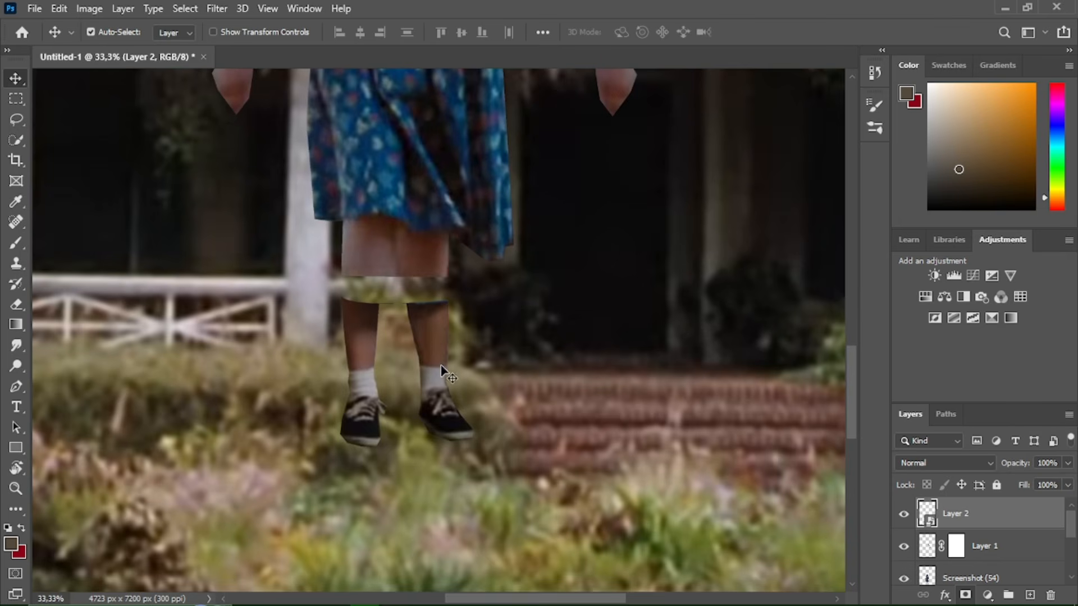
drag(441, 366, 435, 336)
mouse_move(465, 235)
mouse_down()
mouse_move(394, 225)
mouse_move(455, 223)
mouse_move(445, 231)
mouse_up()
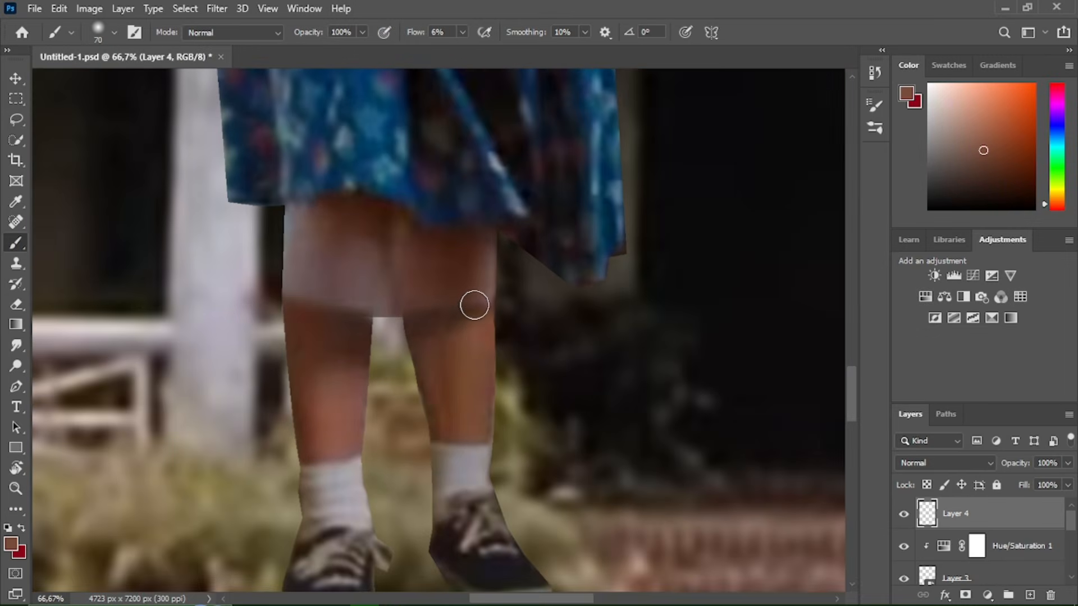
Blend the knee seams on Layer 4 with skin tone at 6% flow, and mask the gap between the legs on Screenshot (54)
drag(457, 304, 422, 337)
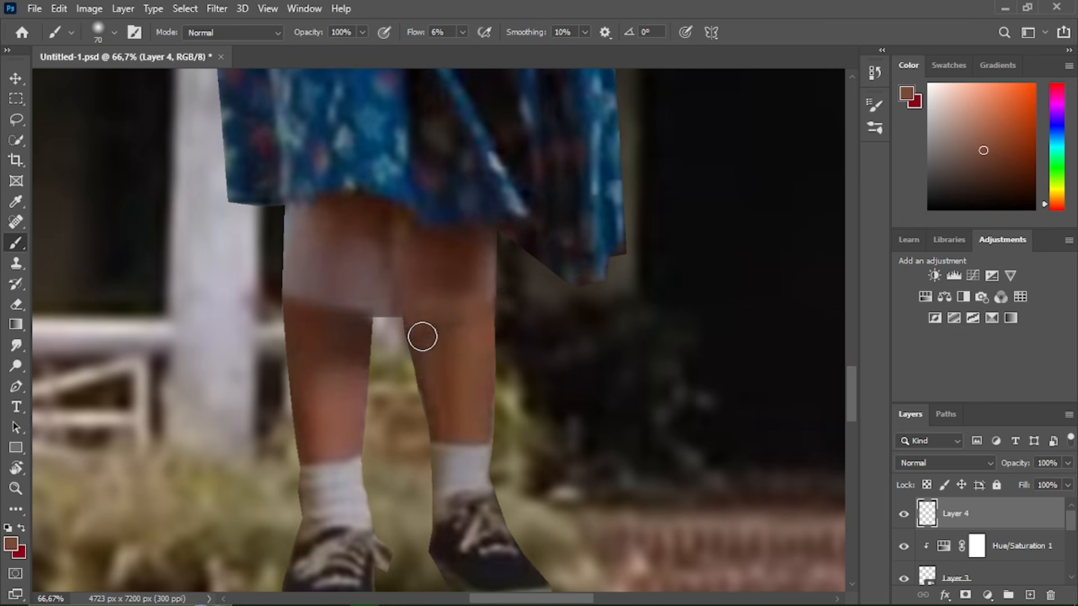
drag(485, 300, 327, 344)
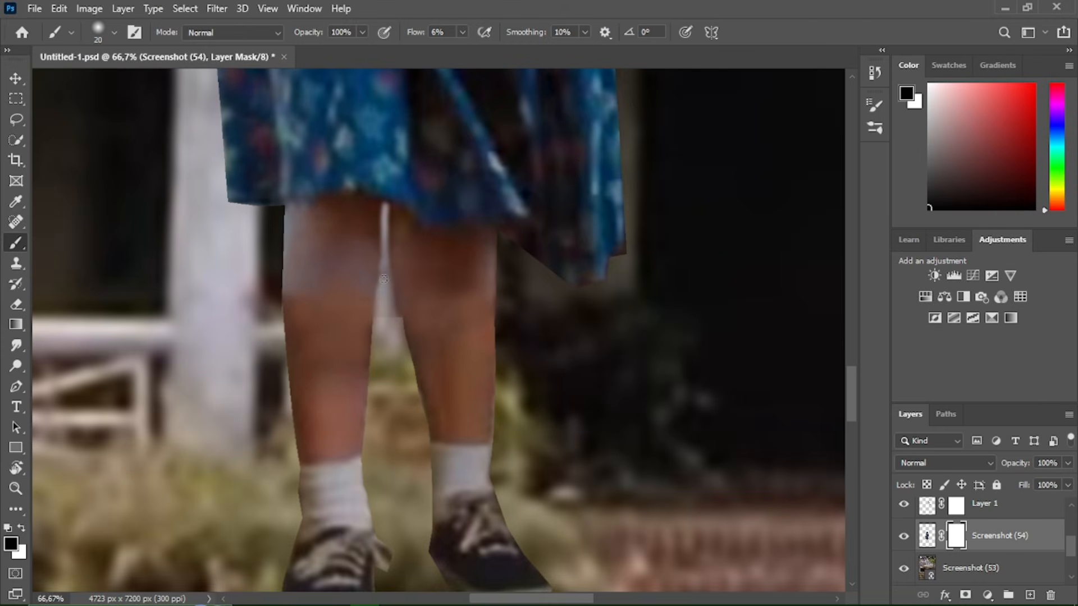
key(x)
scroll(397, 310, down, 6)
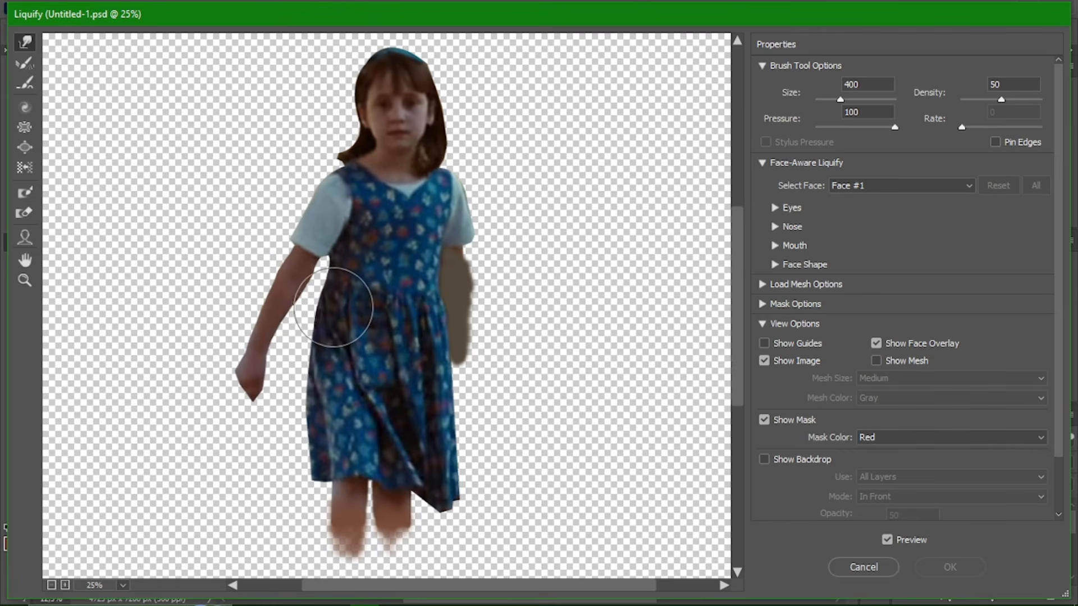
Liquify the side of the girl's dress at the waist and skirt with a 400 px brush
drag(324, 301, 338, 297)
drag(319, 348, 323, 327)
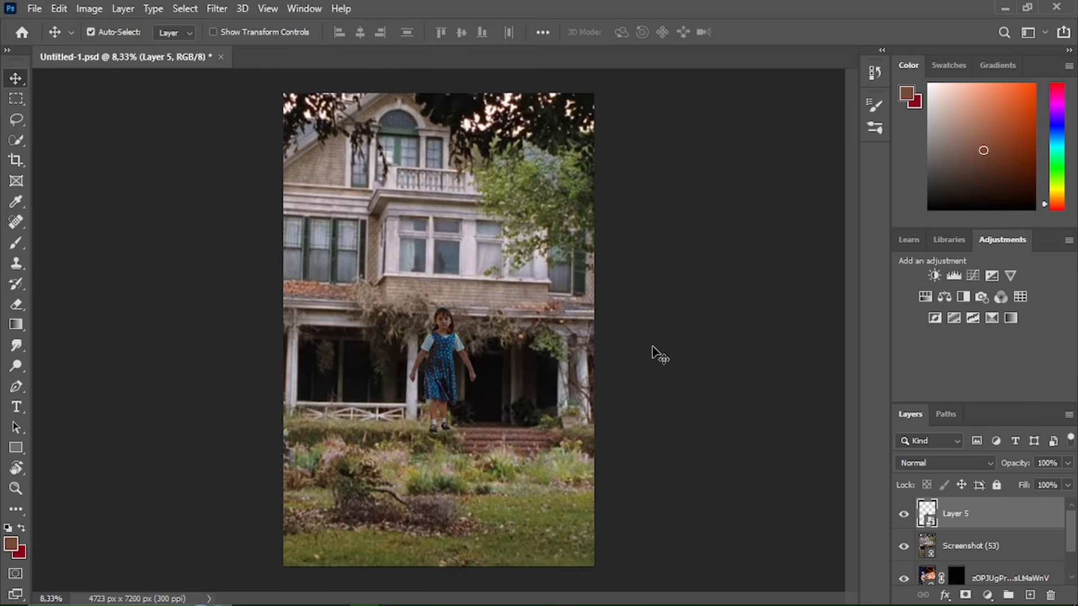
Rotate the green-suited woman on Screenshot (57) to about -91° and move her above the girl
drag(328, 267, 555, 255)
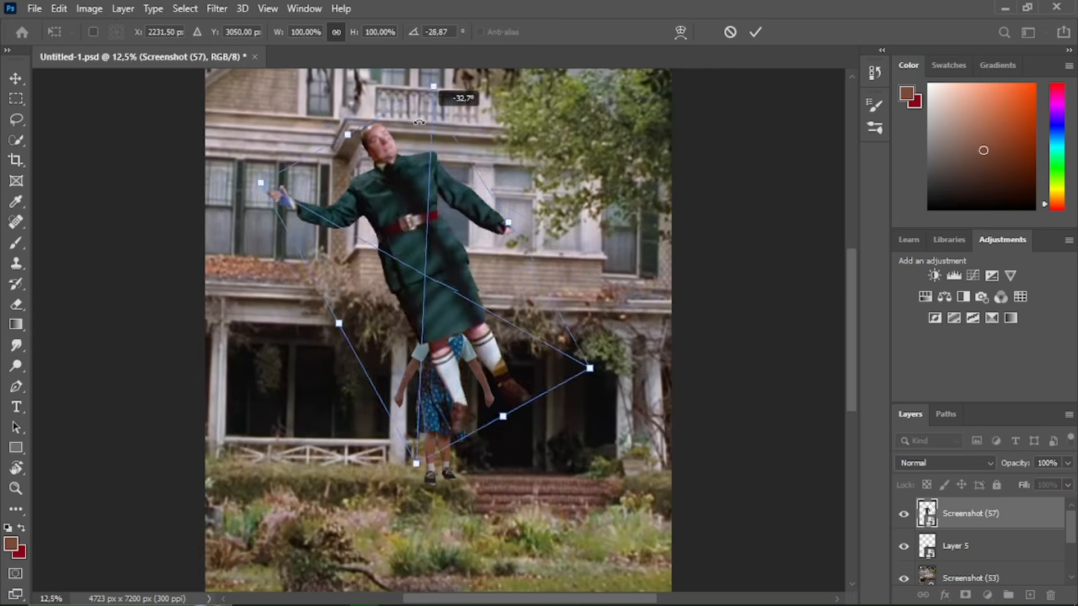
drag(264, 180, 589, 258)
drag(461, 314, 472, 175)
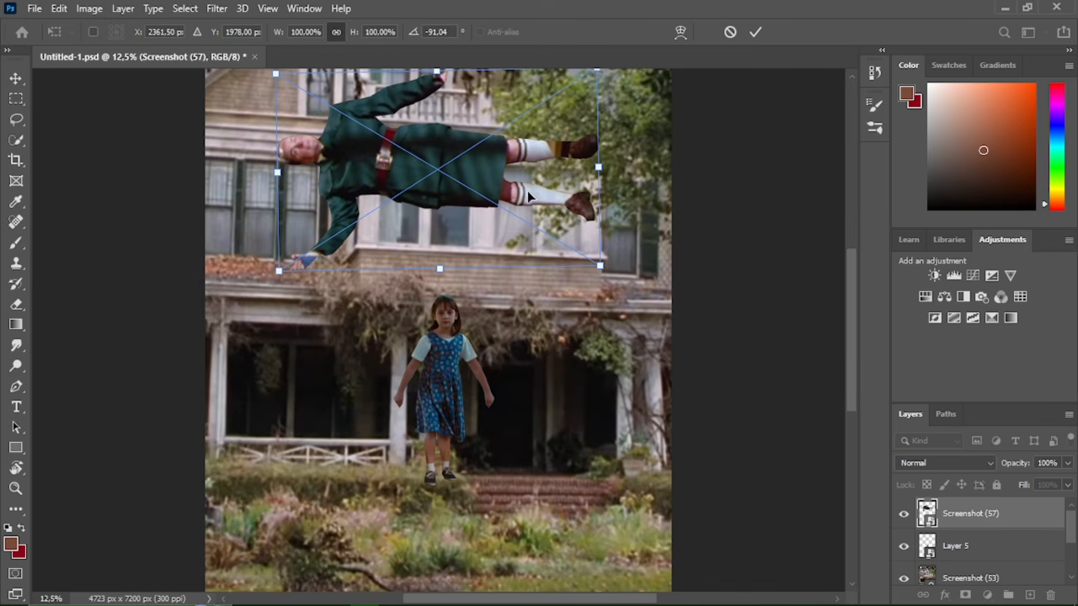
Scale the woman to about 91% and position her across the upper floor of the house
key(ctrl+minus)
key(ctrl+minus)
key(ctrl+plus)
drag(545, 153, 534, 163)
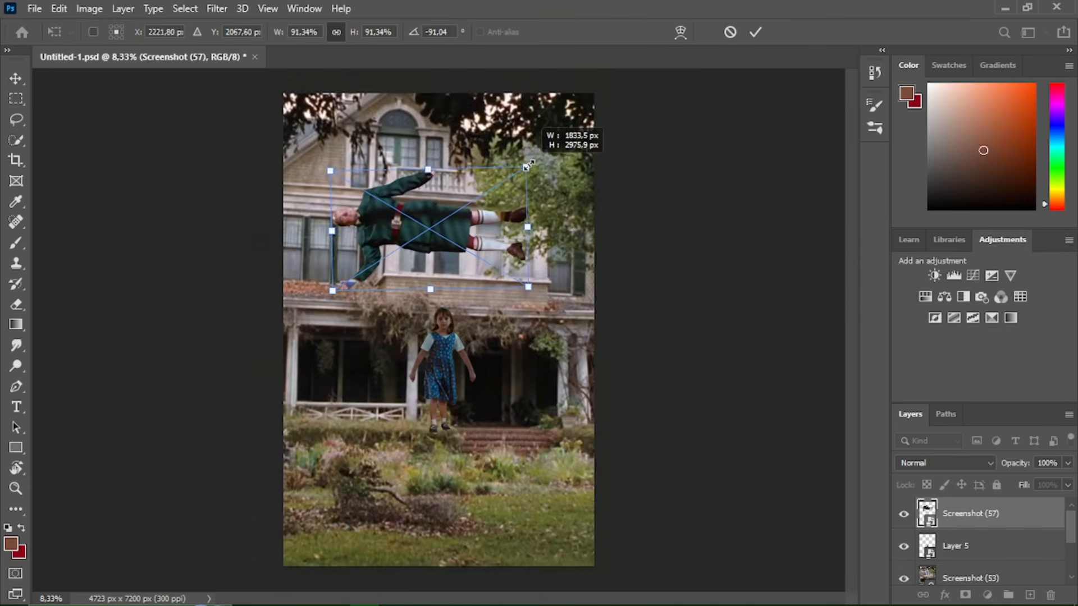
key(ctrl+plus)
drag(449, 235, 460, 230)
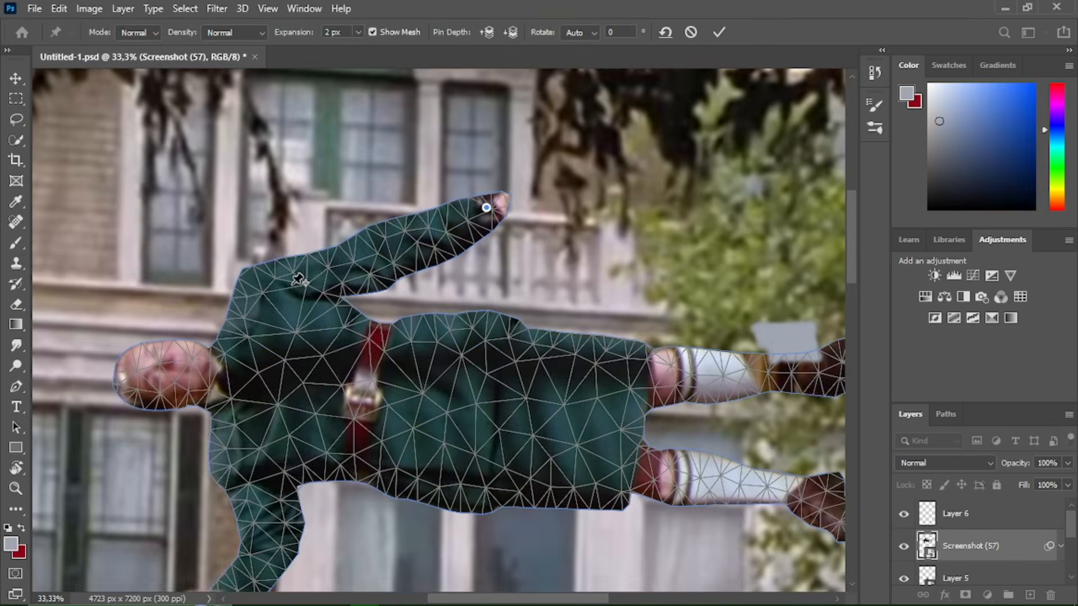
Puppet-warp the woman with pins at the shoulder, head and elbow, bending her upper arm upward at the hand
click(291, 283)
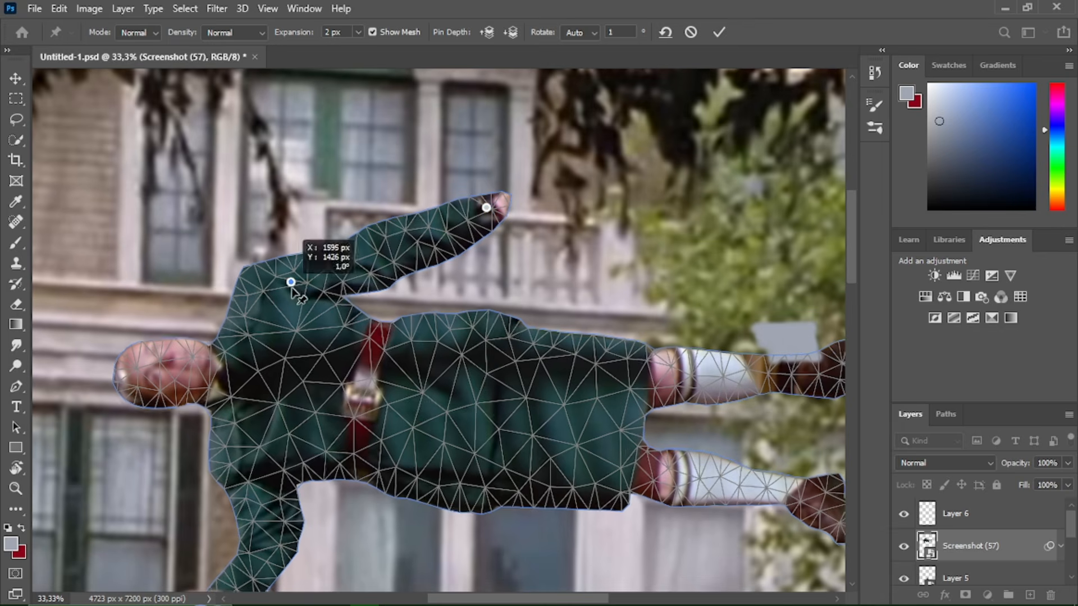
click(139, 371)
click(388, 247)
drag(486, 207, 373, 131)
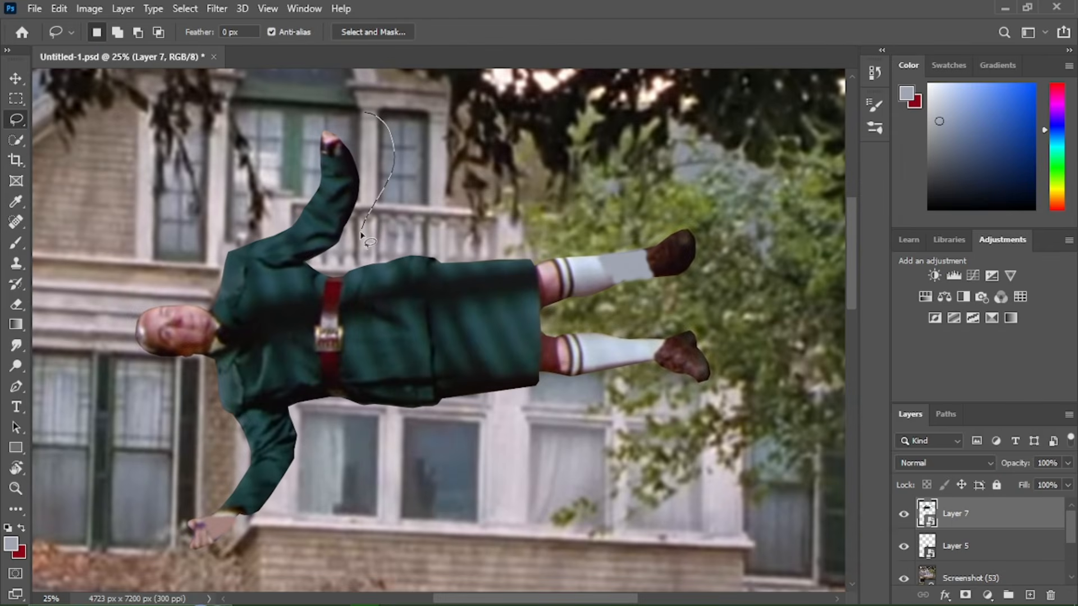
Separate the woman's upper body from her skirt, and scale the mm minced-meat image to about 155% and clip it to the cut surfaces
drag(358, 319, 200, 335)
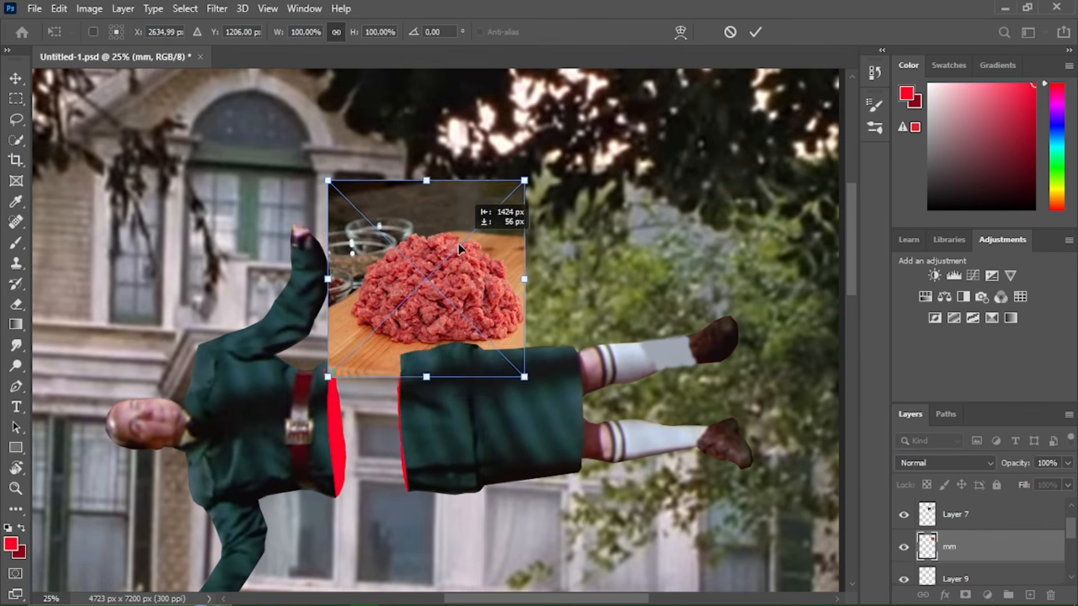
drag(525, 180, 498, 260)
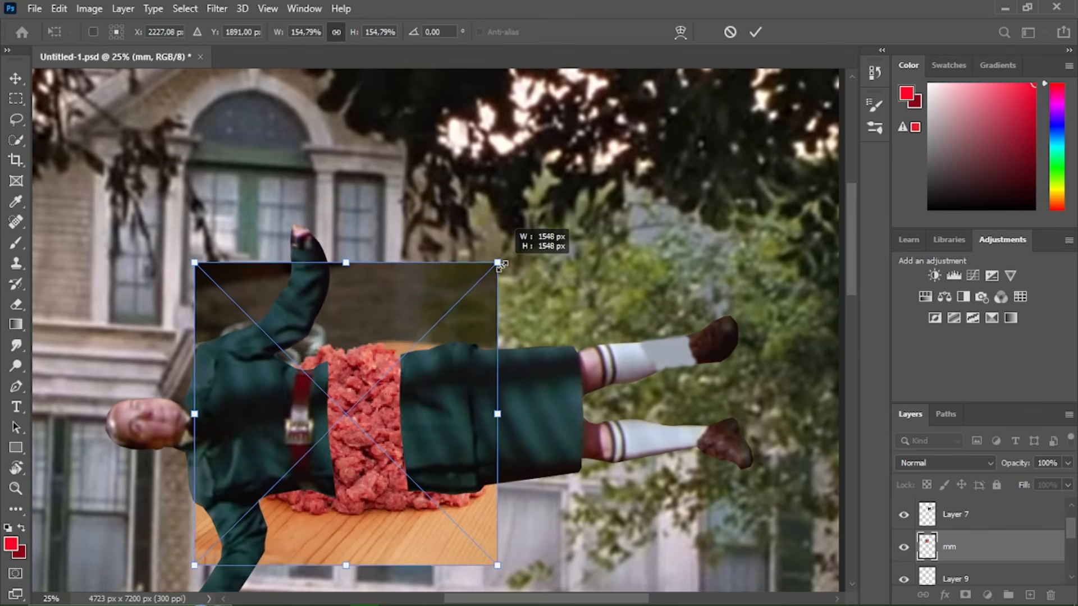
key(Return)
right_click(977, 547)
click(895, 393)
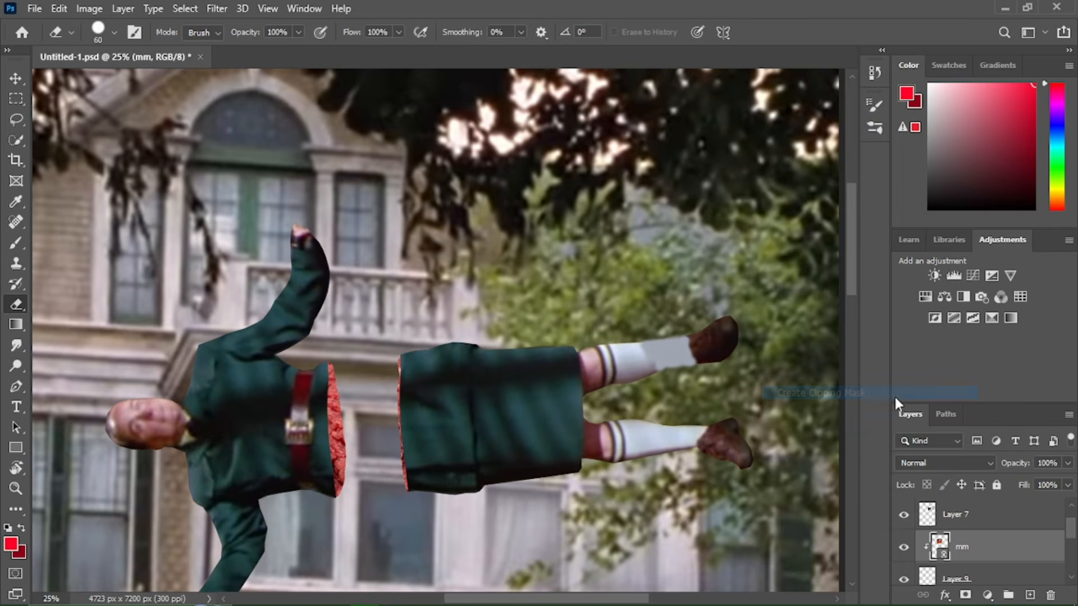
Cut out the screaming face from Screenshot (61) with the Pen tool and place it over the woman's head
key(ctrl+0)
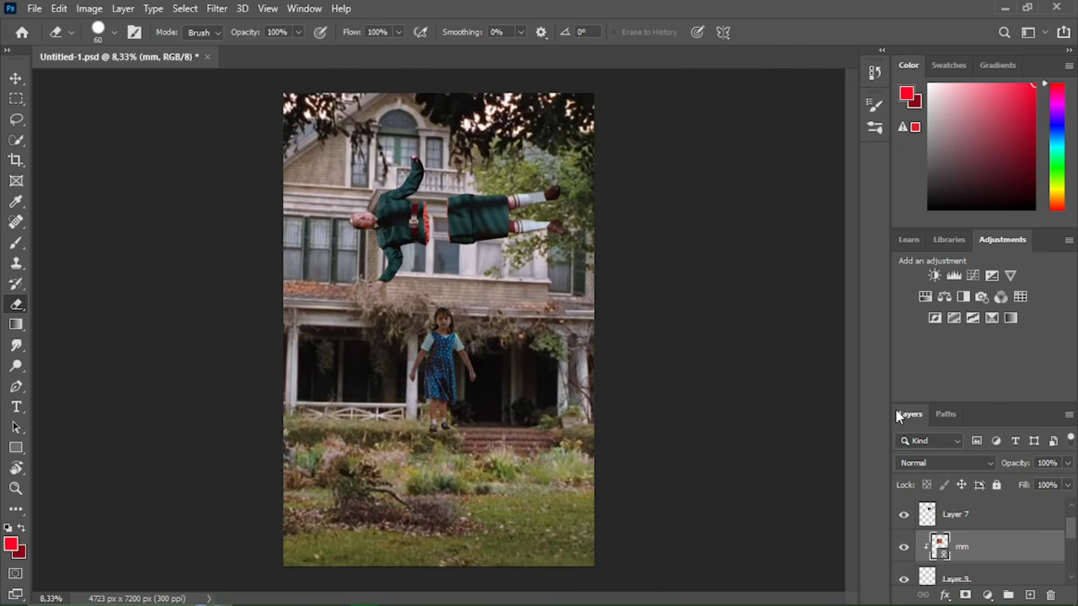
drag(663, 410, 676, 431)
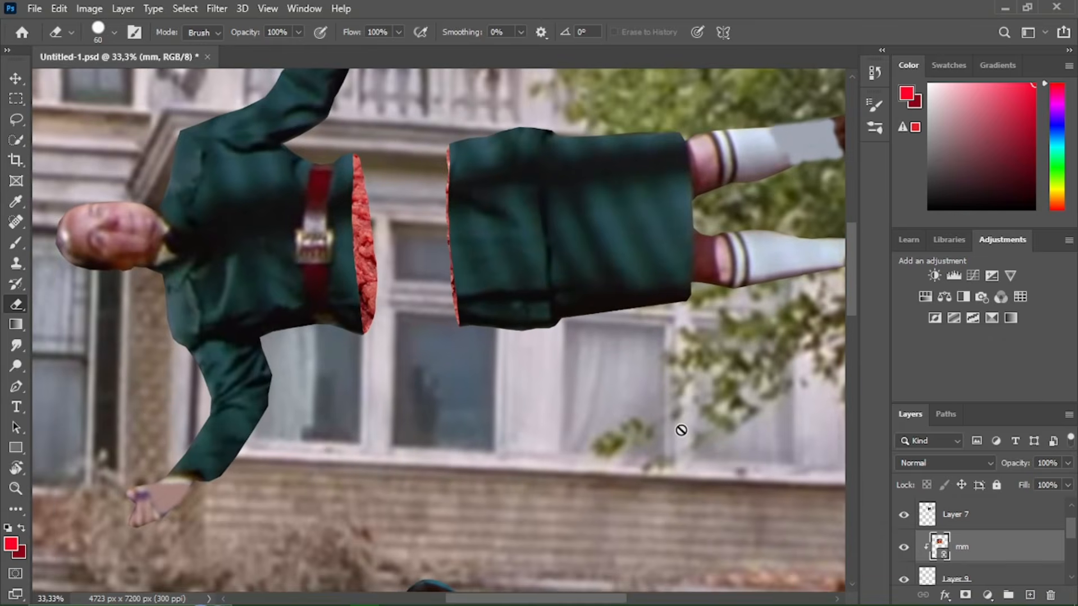
key(ctrl+minus)
drag(506, 421, 519, 493)
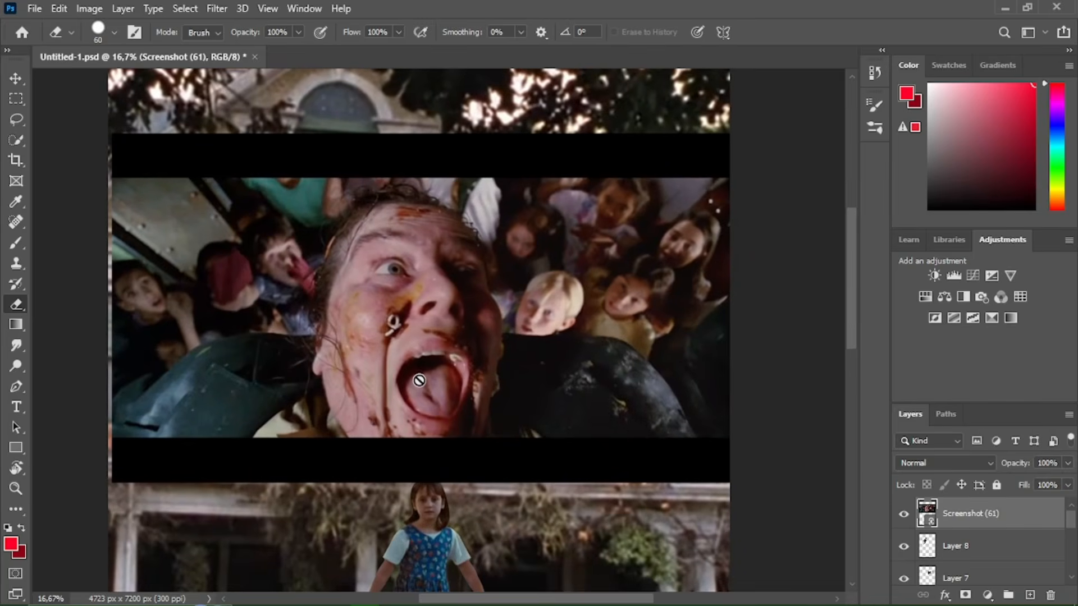
key(p)
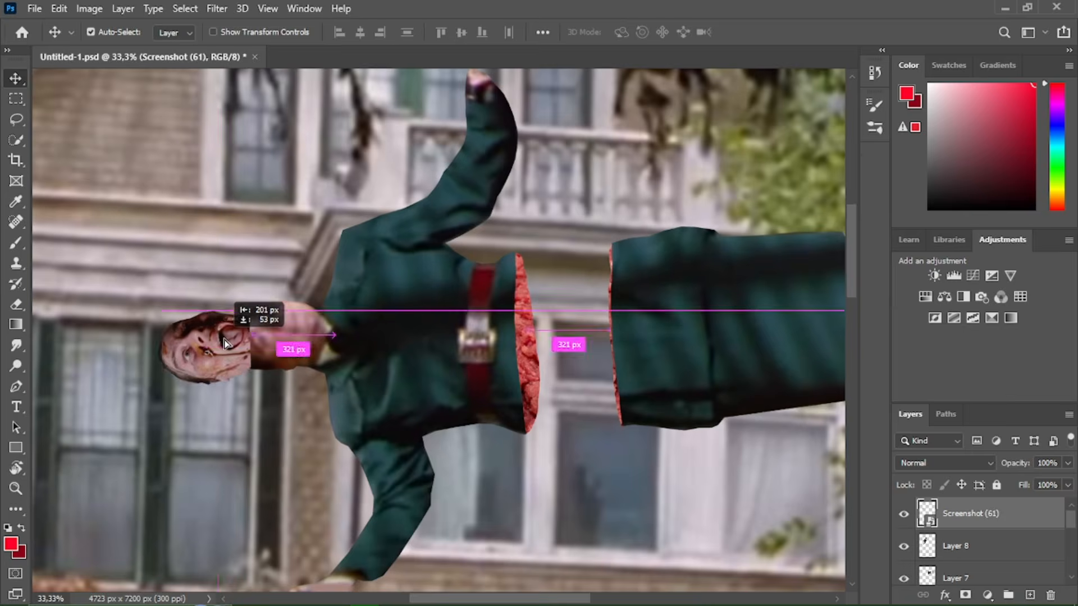
drag(235, 335, 284, 333)
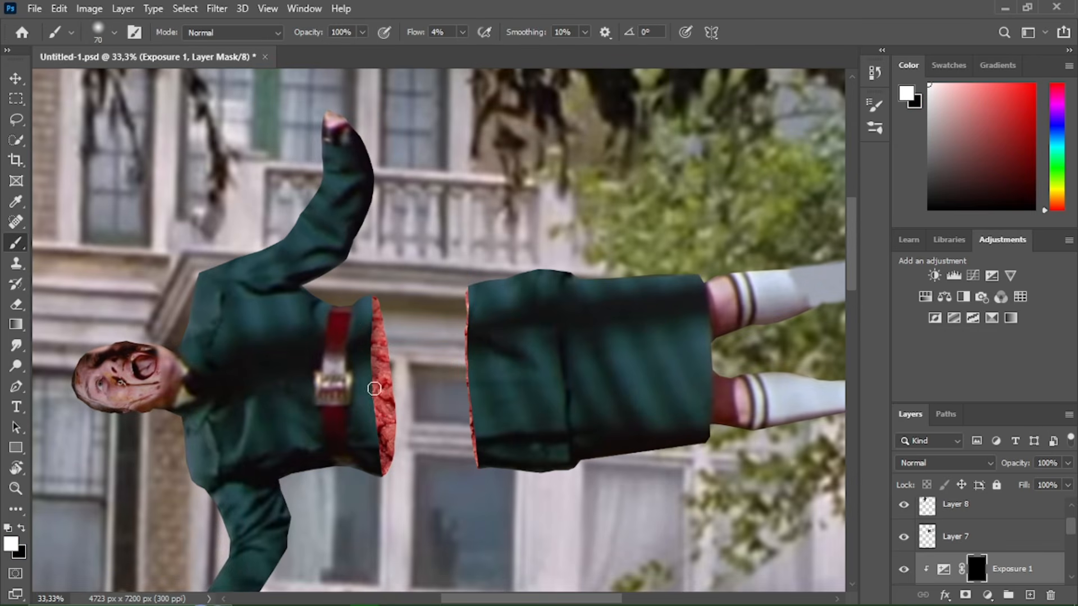
Shade the meat along the waist cut by painting the Exposure 1 mask white with a 70 px brush at 4% flow
drag(373, 388, 378, 422)
drag(373, 348, 393, 380)
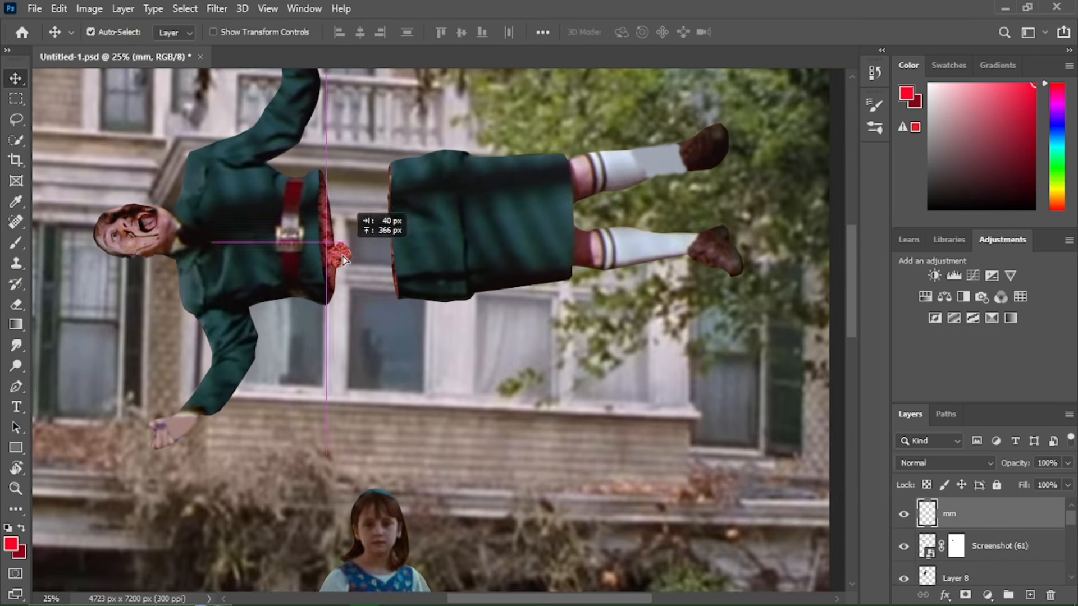
Scatter copies of the minced-meat chunk below the severed waist and around the girl
drag(339, 253, 335, 535)
drag(336, 536, 351, 337)
drag(349, 338, 327, 398)
drag(325, 399, 332, 496)
Erase parts of the individual meat chunks with a 60 px eraser to shape them into irregular fragments
key(e)
mouse_move(385, 219)
mouse_down()
mouse_move(385, 263)
mouse_move(417, 241)
mouse_move(426, 252)
mouse_move(426, 386)
mouse_up()
key(ctrl+plus)
key(ctrl+plus)
key(ctrl+plus)
ctrl+click(264, 240)
drag(258, 231, 245, 299)
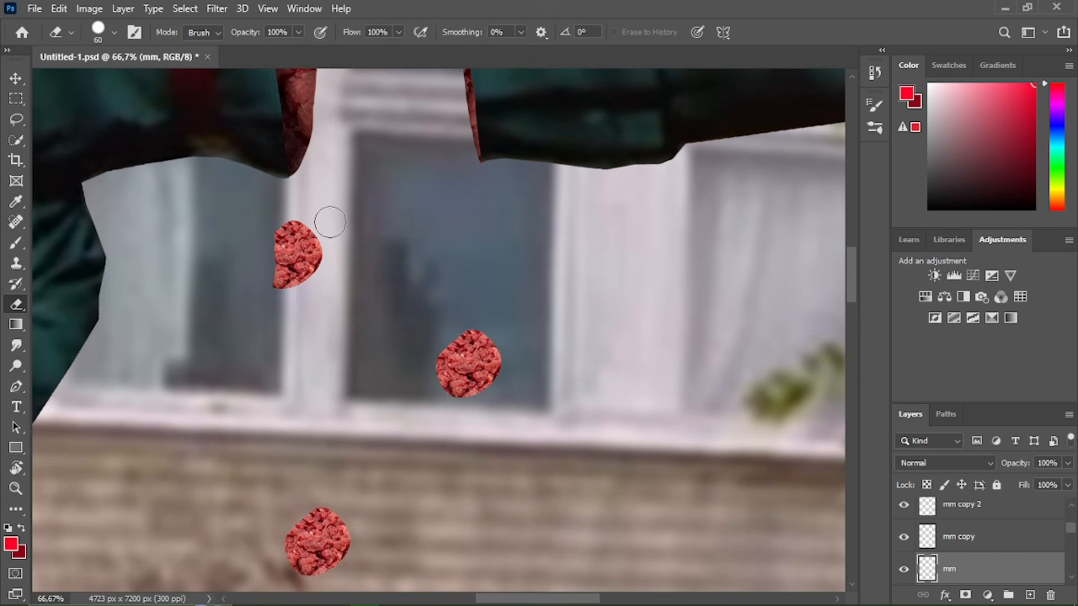
drag(330, 223, 323, 270)
ctrl+click(470, 358)
drag(465, 360, 447, 359)
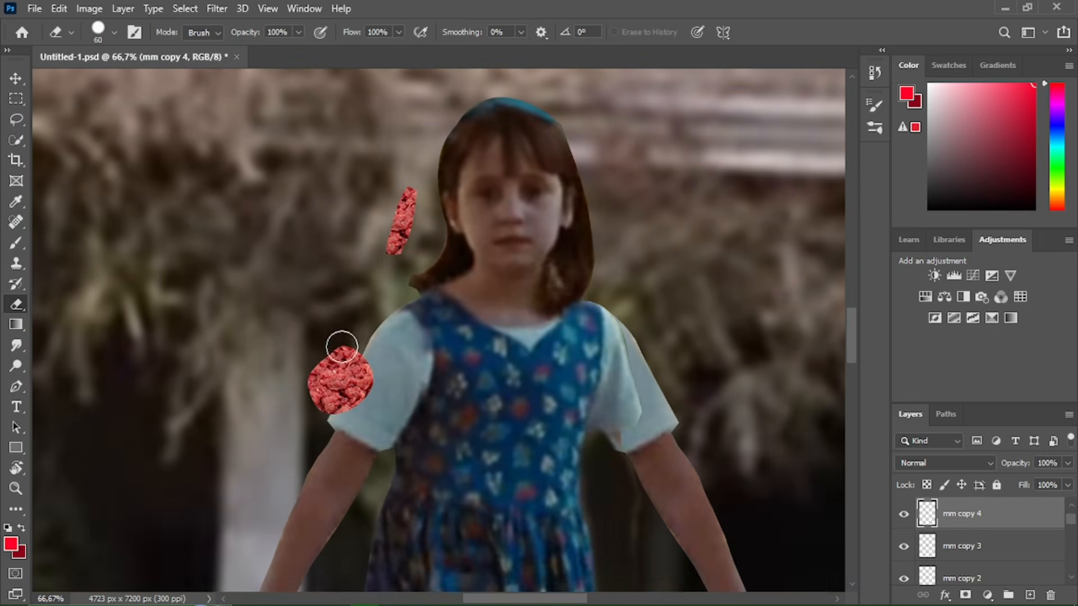
drag(339, 347, 315, 430)
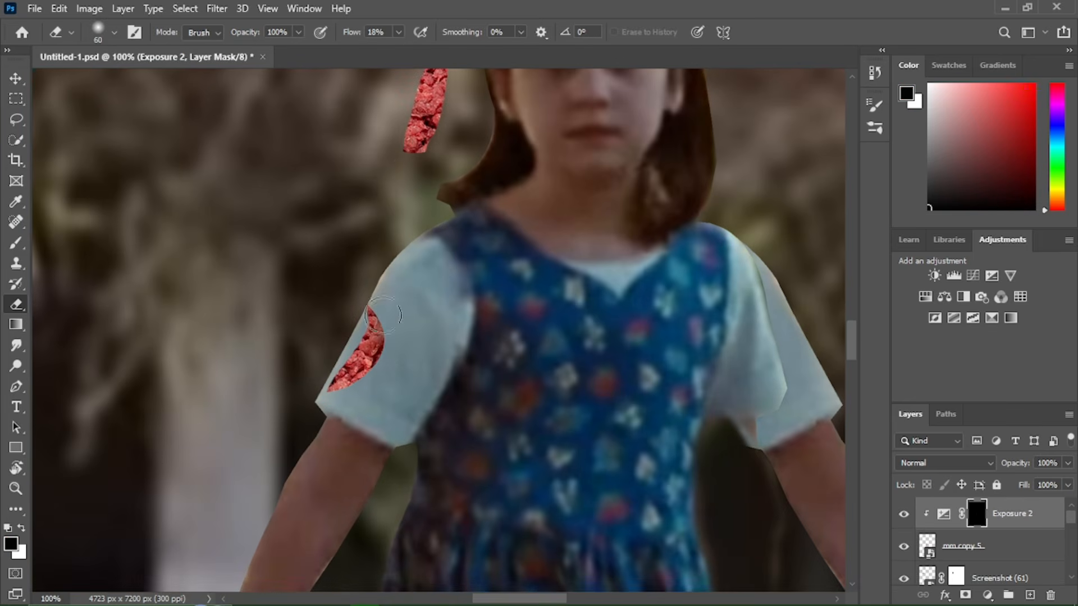
Shade the falling meat fragments by working on the Exposure 2 mask with a 60 px eraser at 18% flow
mouse_move(383, 316)
mouse_down()
mouse_move(357, 393)
mouse_move(361, 383)
mouse_up()
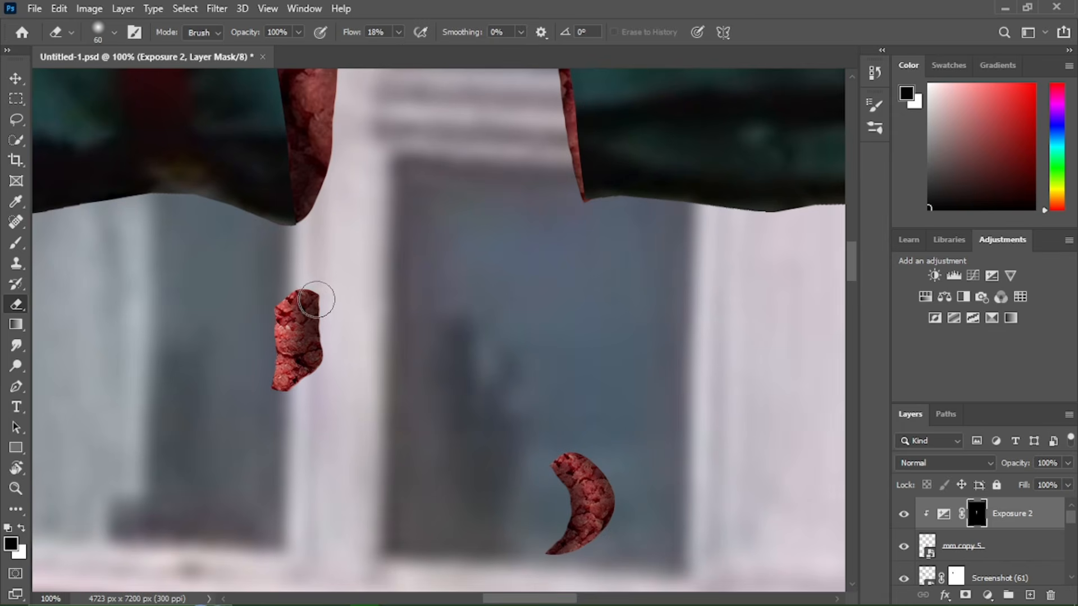
drag(316, 300, 308, 379)
Give the blood splatter on Layer 10 a smooth Inner Bevel with 969% depth, and reduce the bevel size
key(ctrl+0)
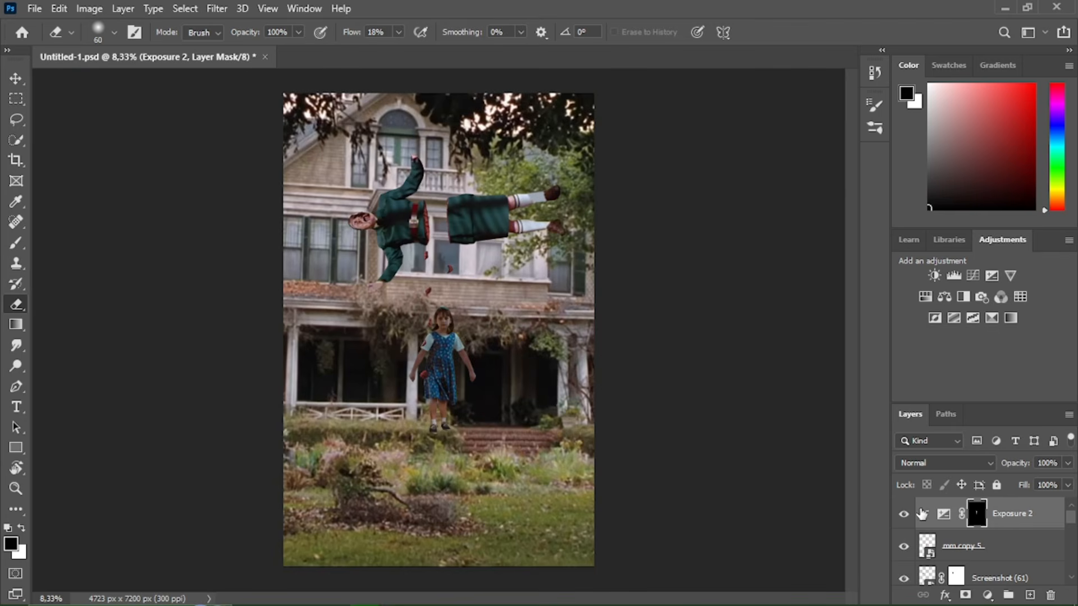
key(ctrl+plus)
key(ctrl+plus)
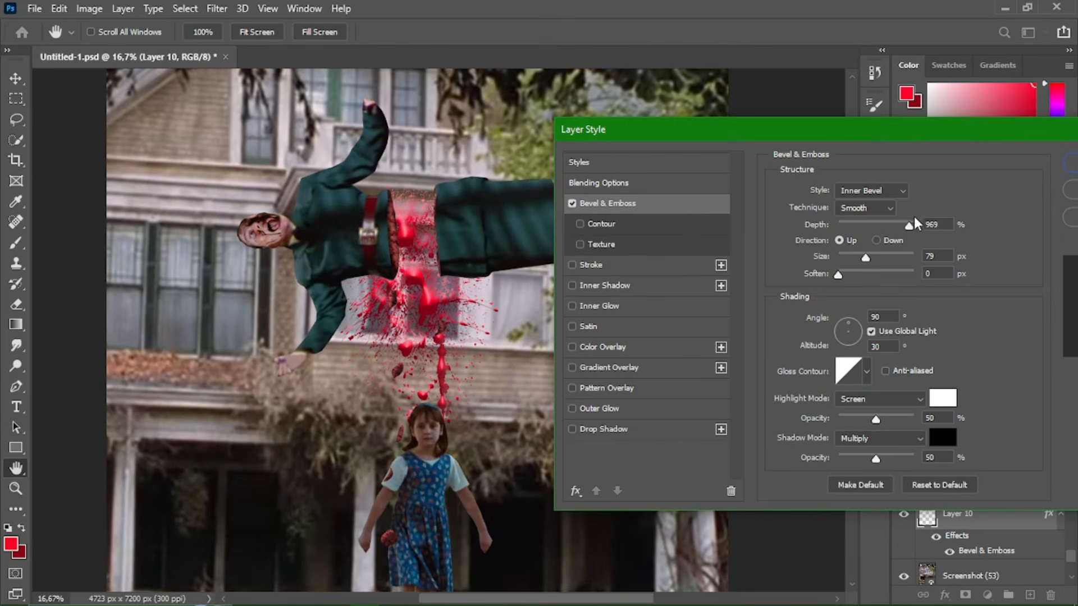
drag(866, 259, 844, 257)
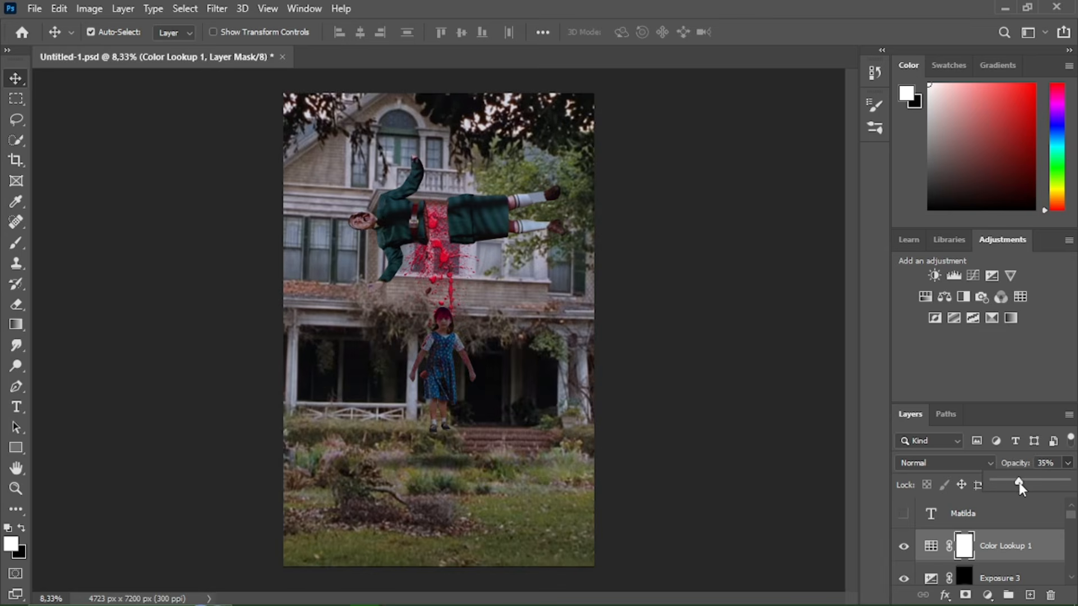
Raise the opacity of the Color Lookup 1 adjustment above 35%
drag(1027, 488, 1044, 486)
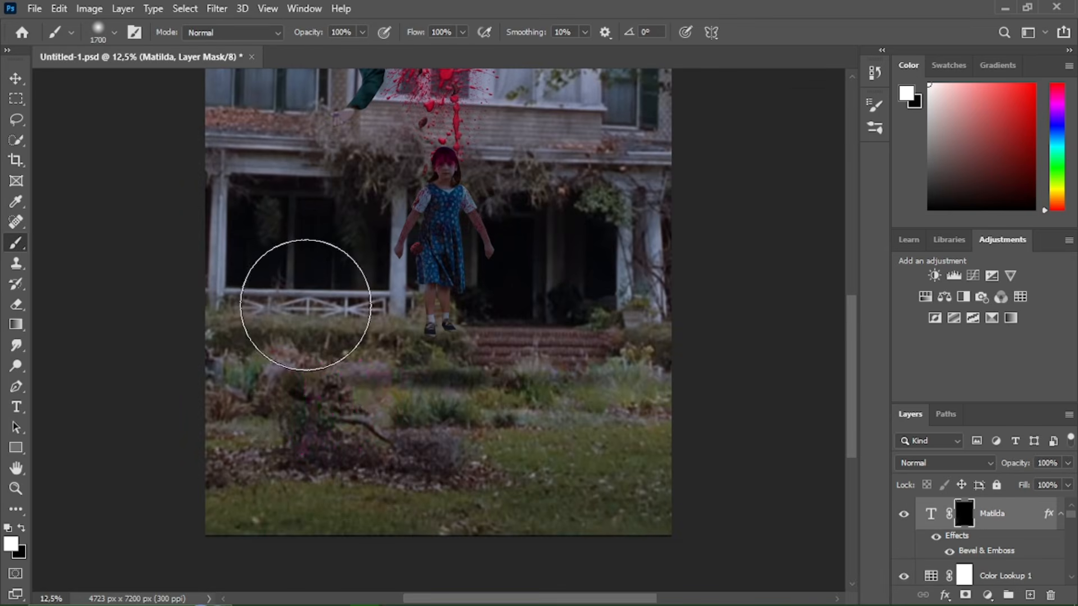
Reveal the Matilda title by painting its mask white with a 1700 px brush, and move the credits block below the title
mouse_move(301, 284)
mouse_down()
mouse_move(315, 447)
mouse_move(346, 448)
mouse_move(369, 398)
mouse_move(405, 365)
mouse_move(498, 385)
mouse_up()
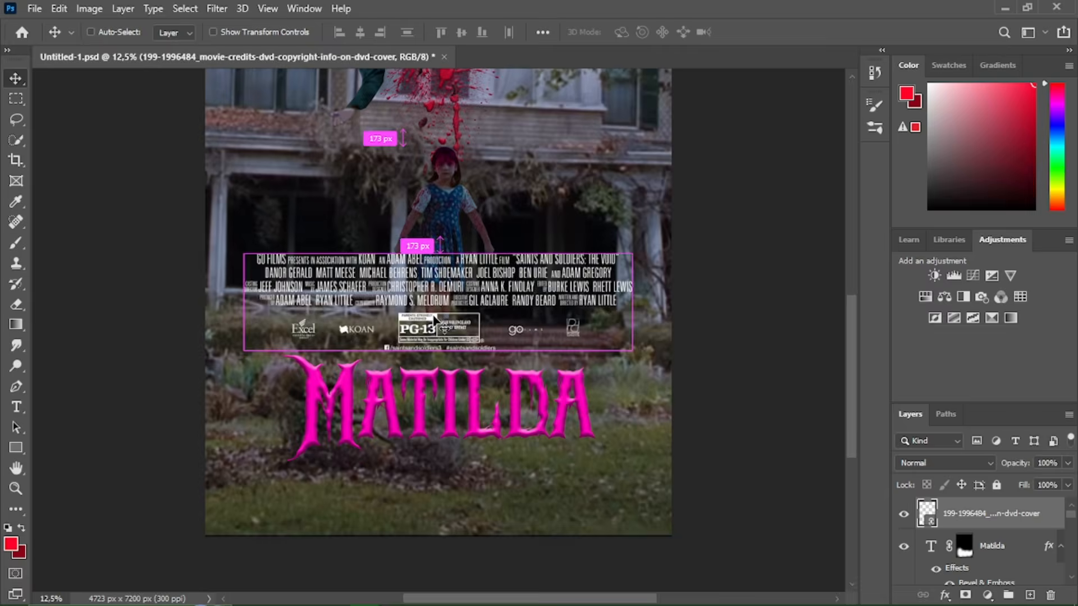
drag(436, 307, 436, 525)
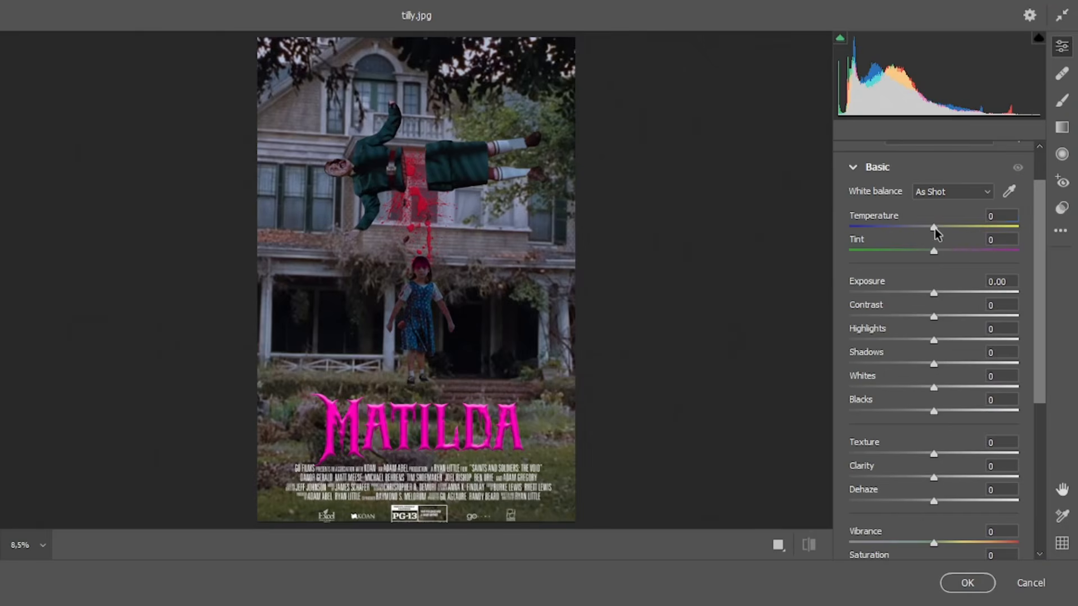
Set the temperature of tilly.jpg to -22 and slightly lower its exposure
drag(933, 228, 916, 227)
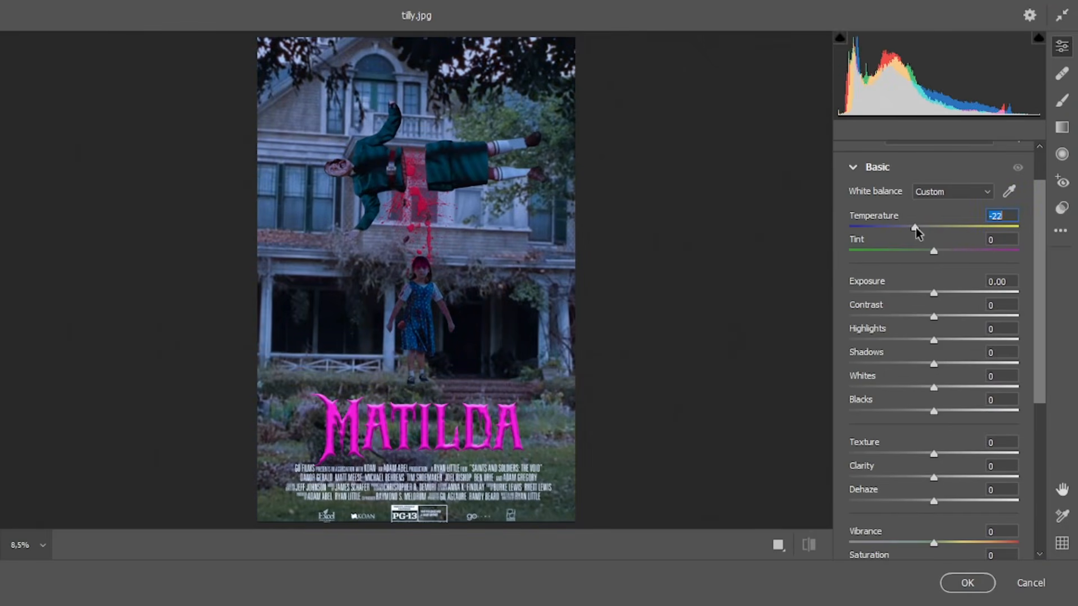
mouse_move(934, 293)
mouse_down()
mouse_move(948, 293)
mouse_move(931, 293)
mouse_up()
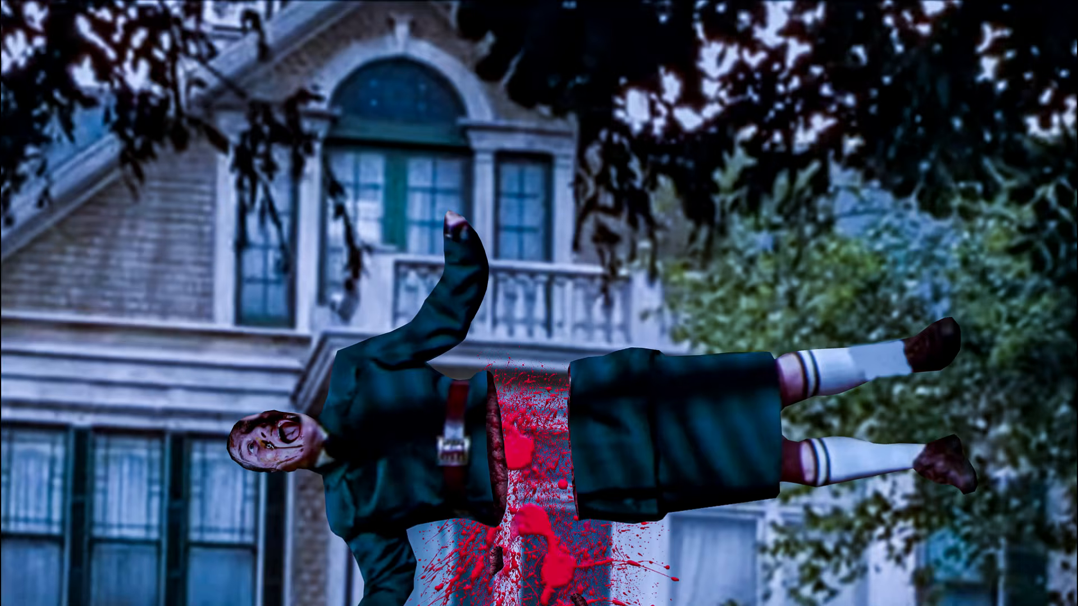